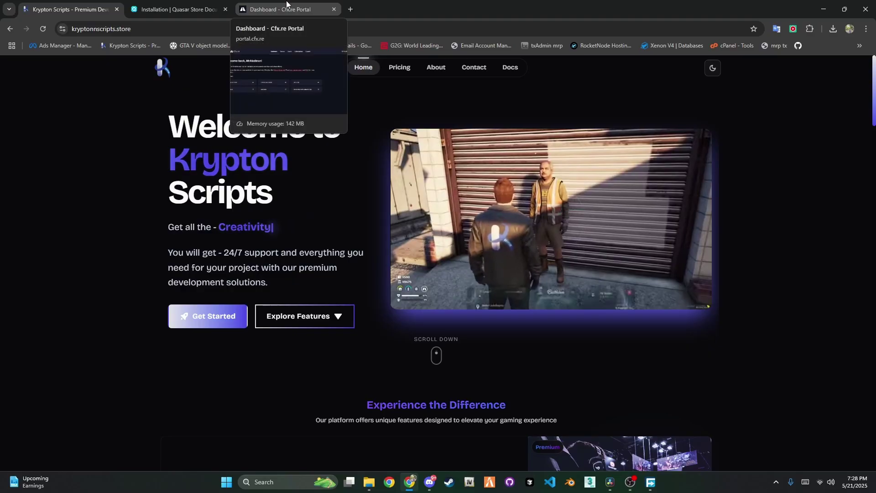
Switch from the Krypton Scripts homepage to the 'Dashboard - Cfx.re Portal' browser tab.
left_click(288, 9)
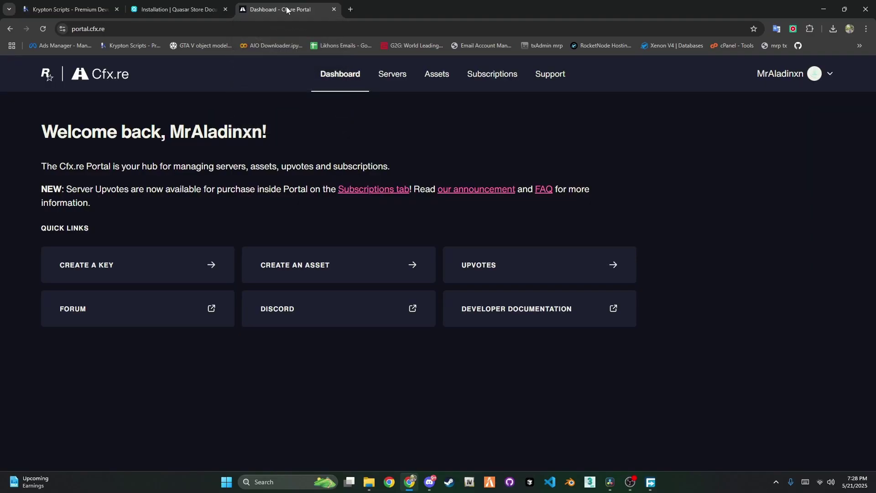
Search the Cfx.re Granted Assets for 'invent' to find the Inventory asset.
left_click(434, 76)
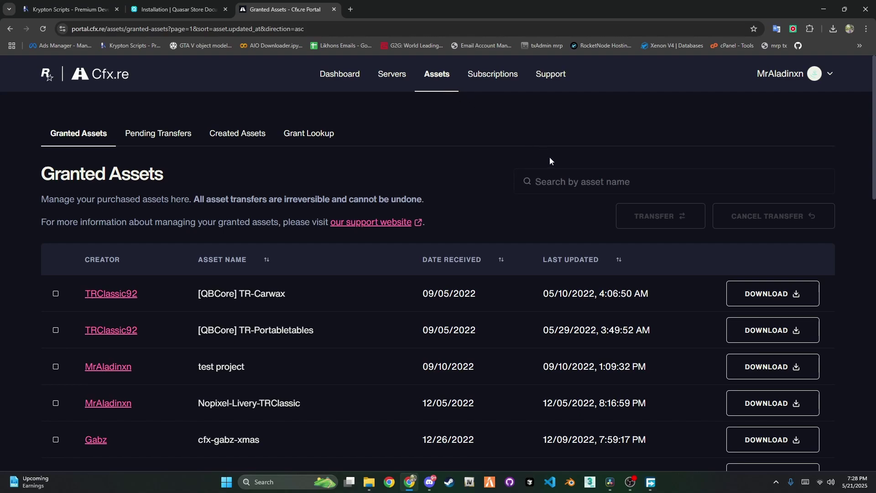
left_click(538, 183)
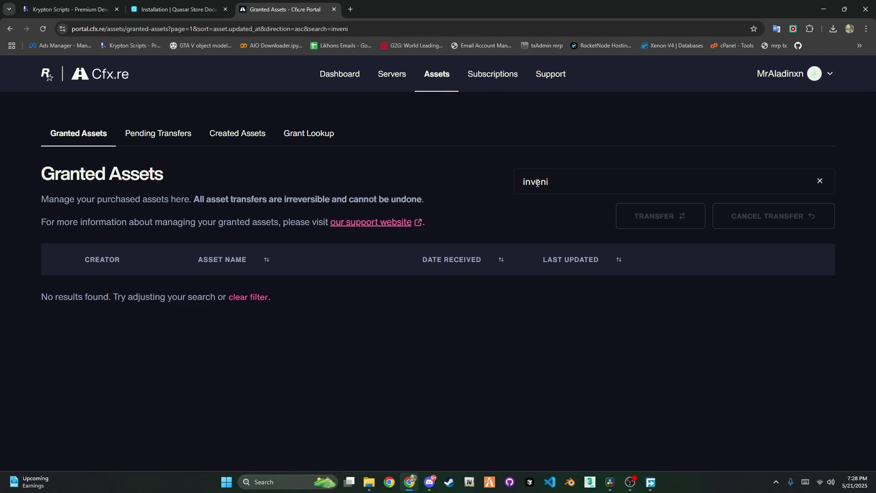
type("inventory")
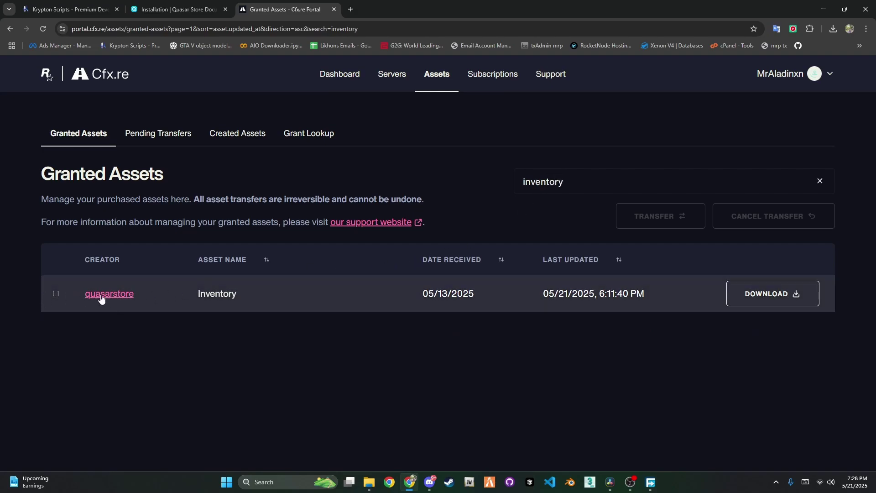
Download the quasarstore Inventory asset as [inventory].pack.zip, bypassing Free Download Manager.
left_click(779, 297)
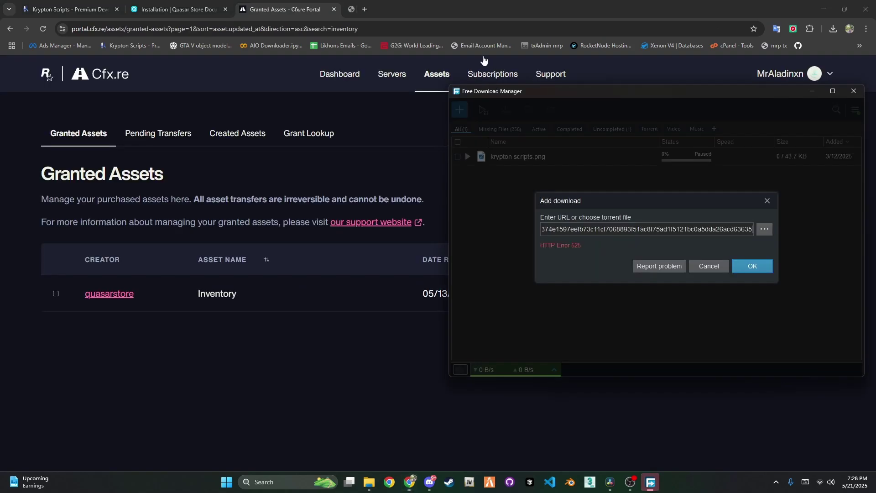
left_click(705, 268)
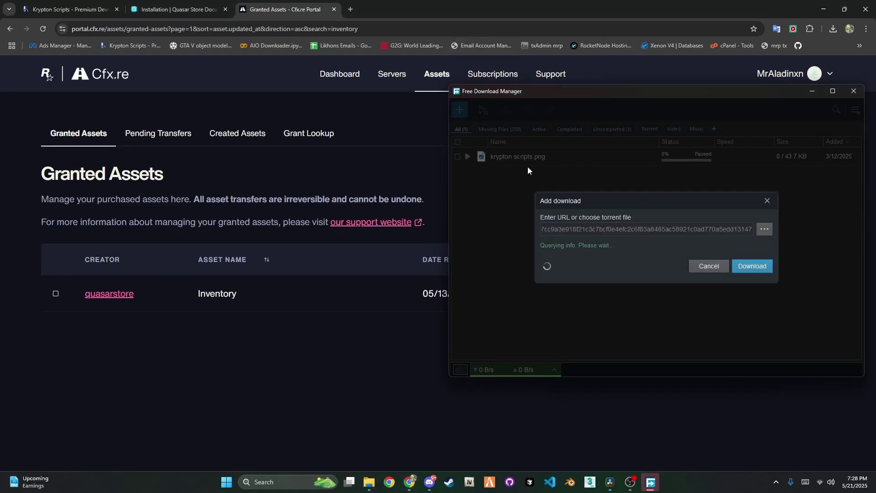
left_click(709, 266)
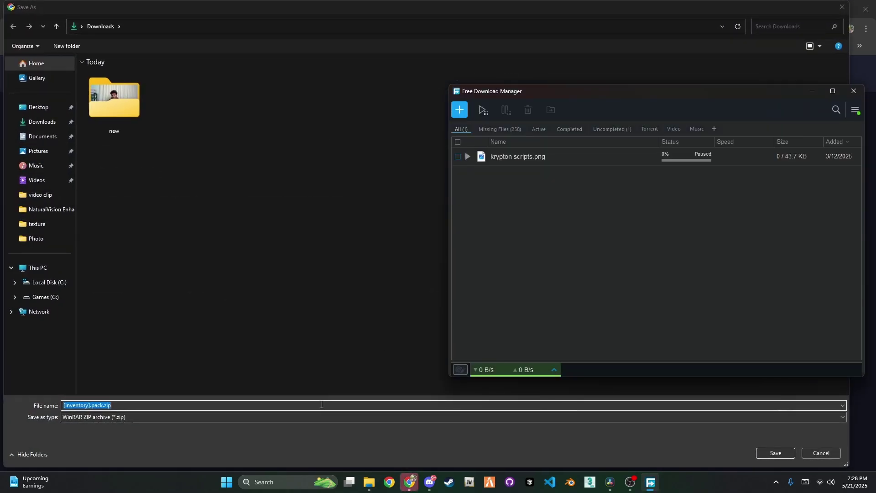
left_click(766, 455)
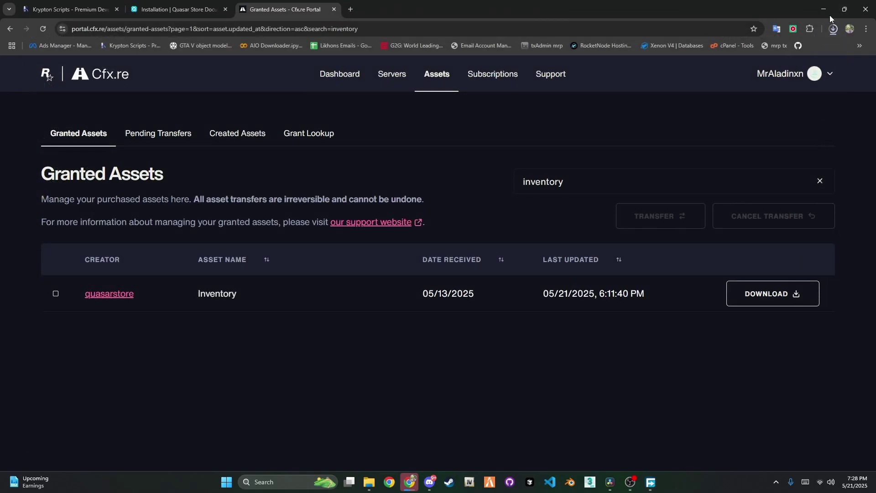
left_click(833, 29)
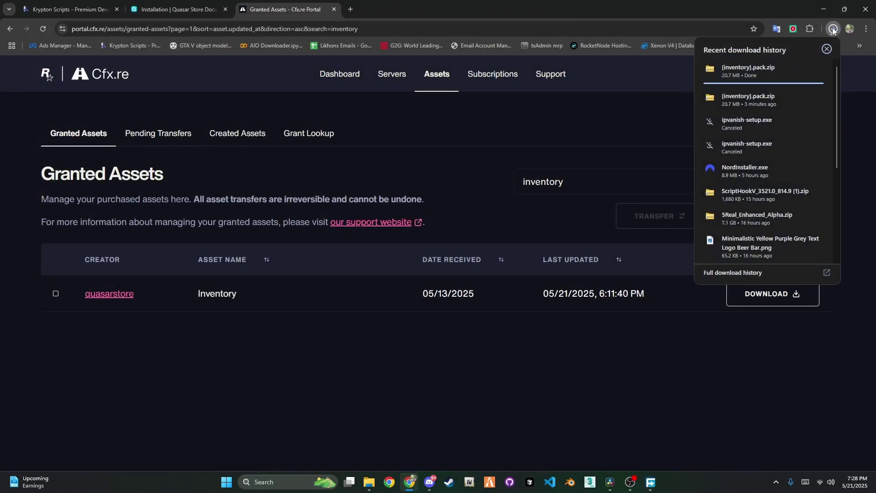
Show [inventory].pack.zip in its folder and open it with WinRAR.
left_click(801, 70)
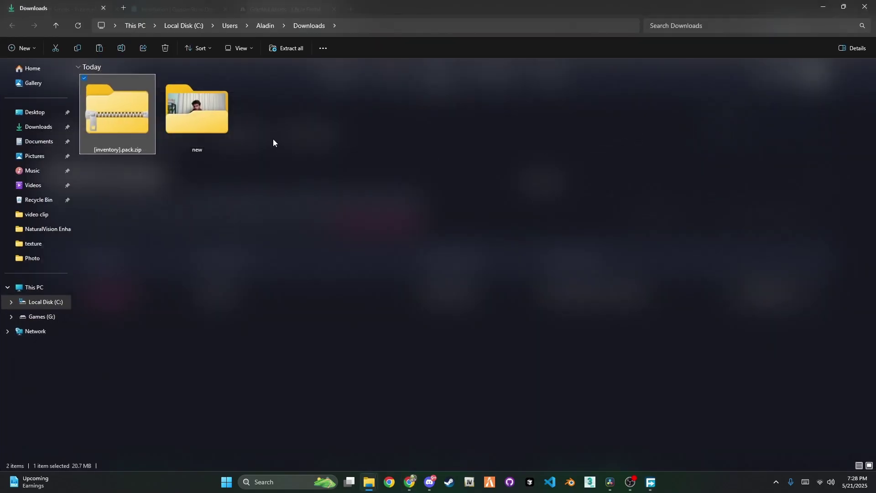
right_click(141, 130)
mouse_move(172, 183)
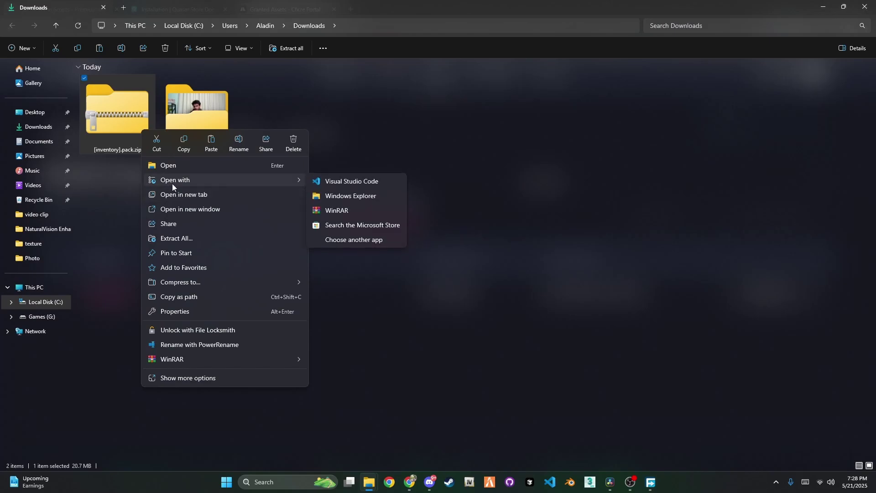
left_click(324, 211)
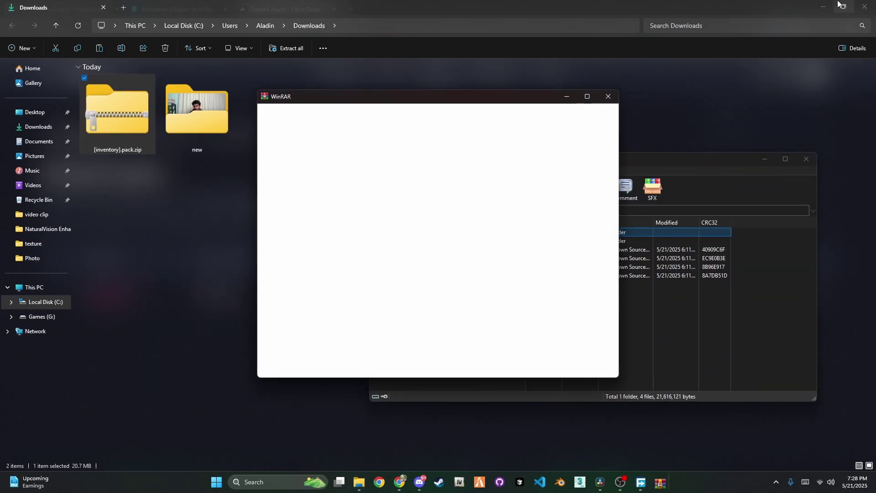
left_click(608, 96)
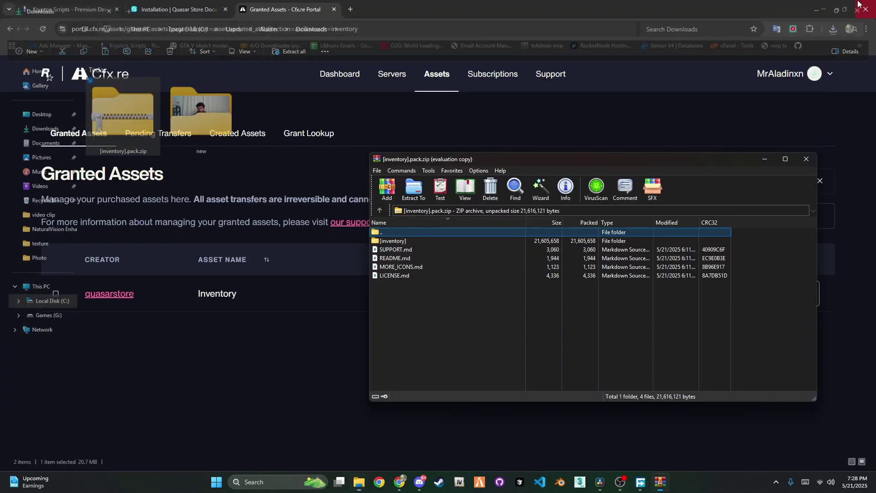
Bring the test-server resources Explorer window to the front.
mouse_move(406, 479)
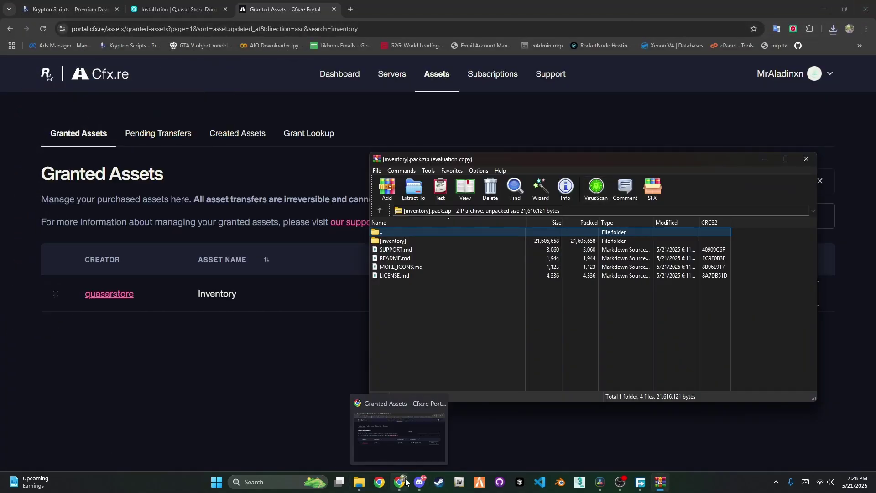
mouse_move(360, 482)
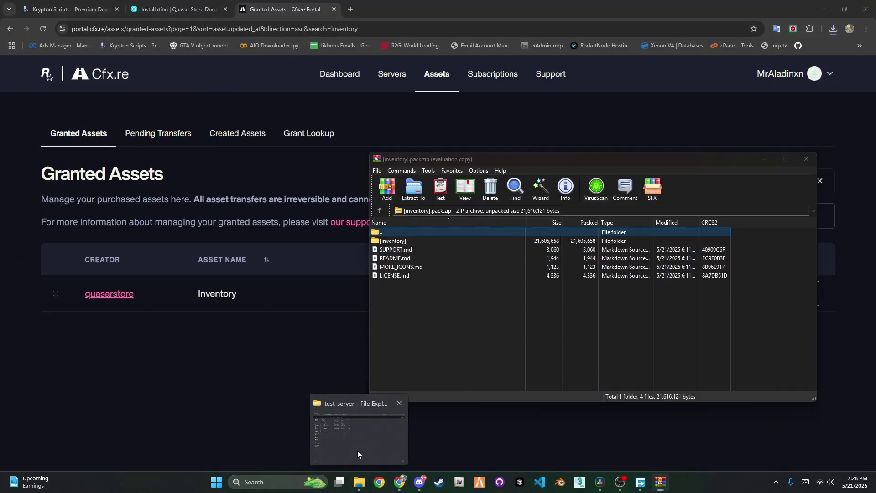
left_click(357, 451)
In resources > [qb], permanently delete the qb-inventory and qb-shops folders with Shift+Delete.
double_click(97, 90)
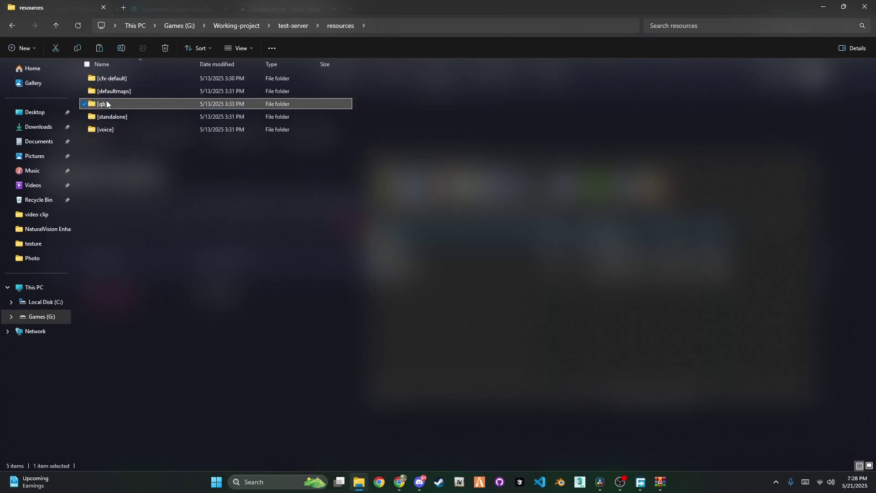
double_click(106, 104)
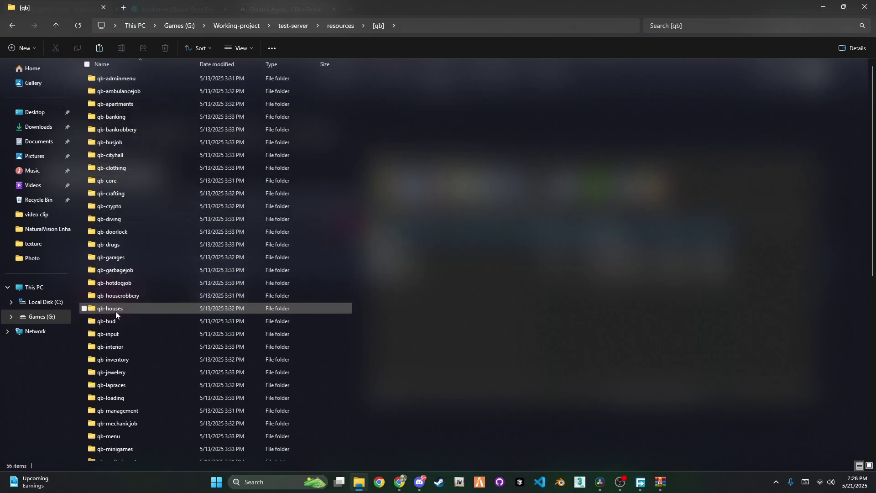
left_click(113, 360)
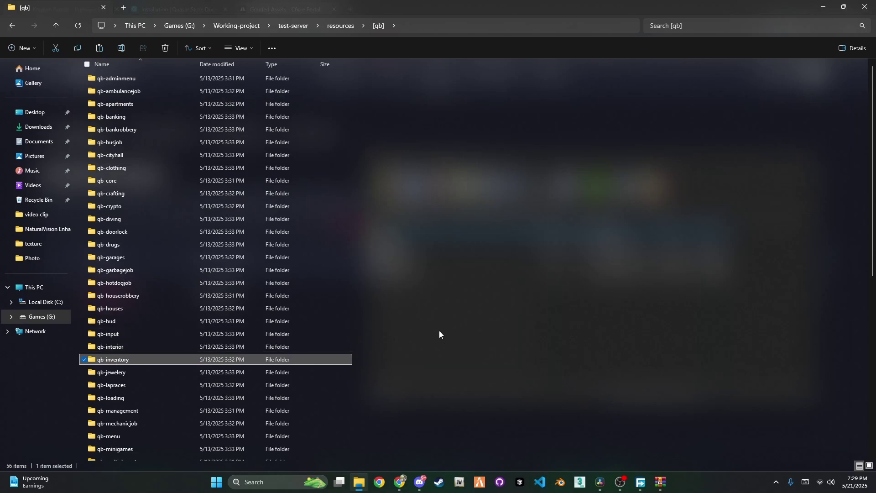
scroll(439, 334, "down", 1)
scroll(439, 334, "up", 1)
scroll(173, 403, "down", 3)
scroll(174, 404, "down", 2)
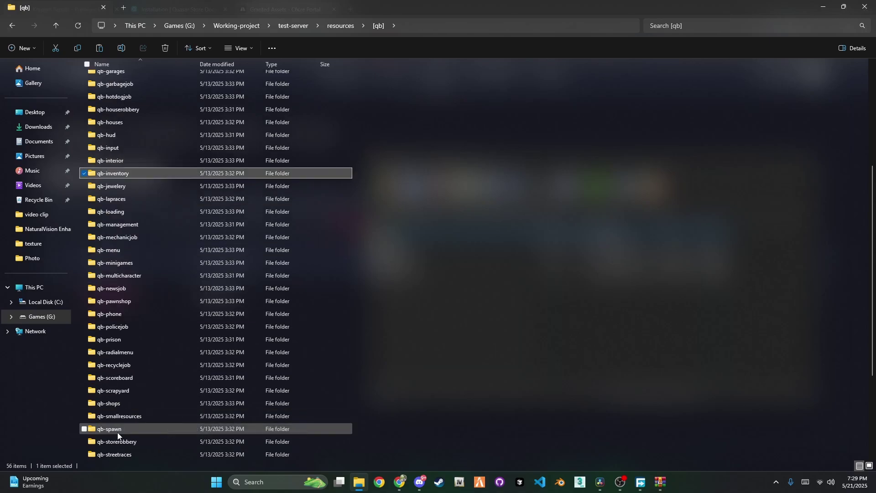
scroll(129, 430, "down", 1)
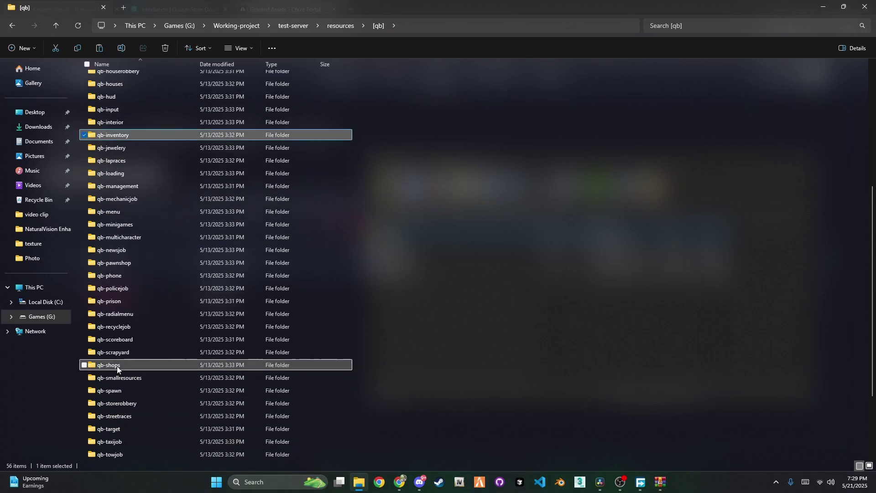
key("shift+Delete")
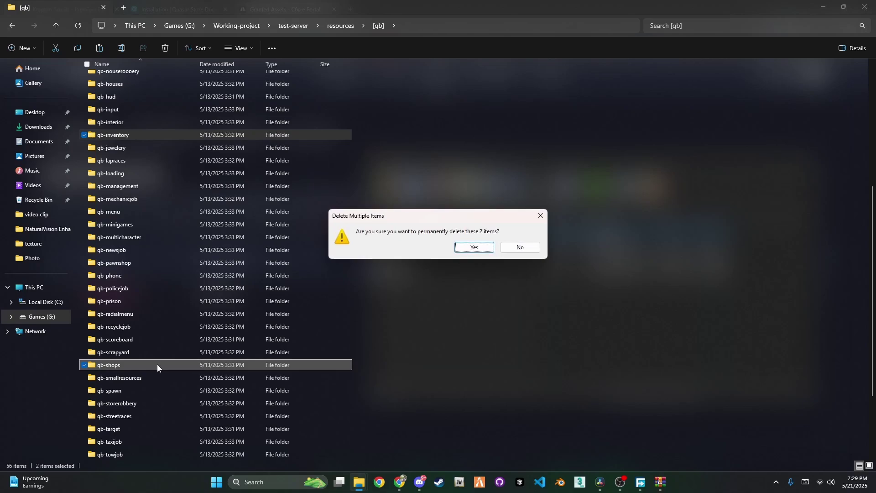
key("Return")
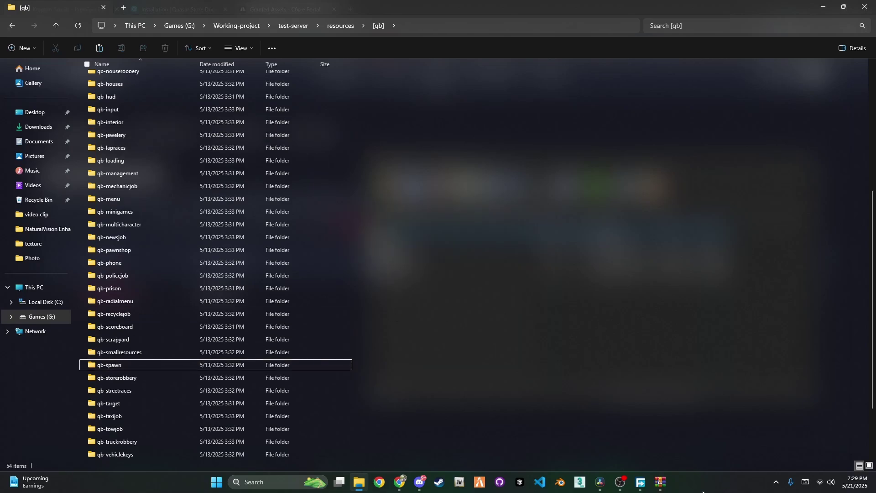
Drag the [inventory] folder out of the WinRAR archive into the [qb] resources folder.
left_click(666, 484)
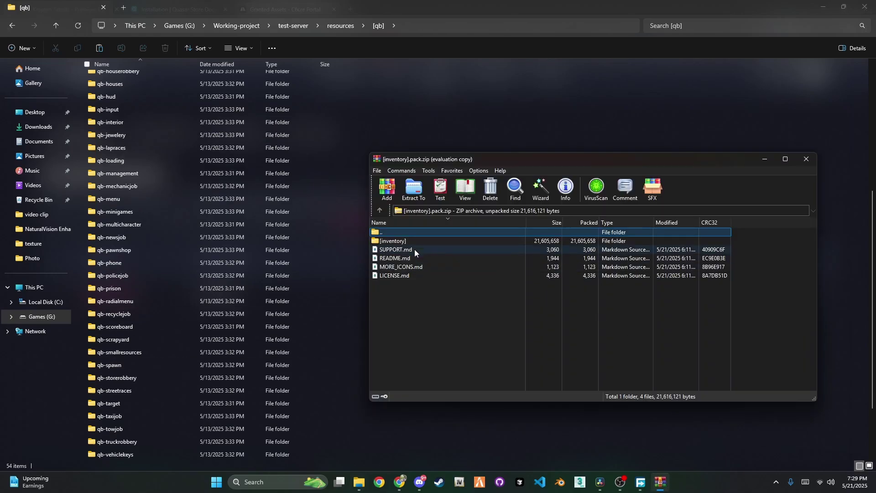
left_click(388, 242)
left_click_drag(405, 245, 426, 160)
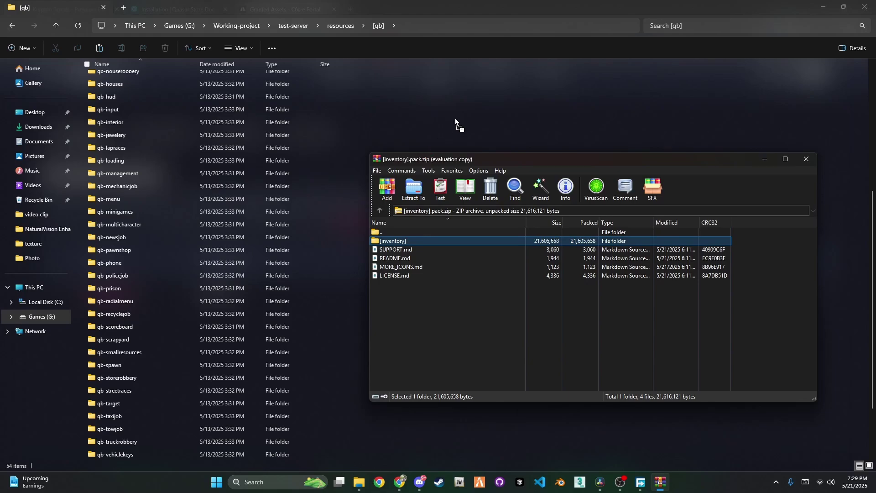
left_click_drag(456, 119, 455, 118)
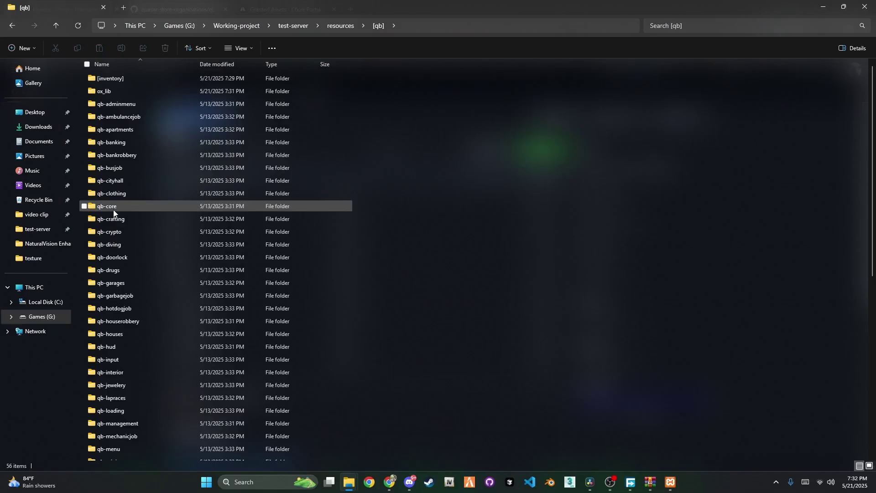
Open qb-core's fxmanifest.lua in VS Code and confirm its version line reads '1.3.0'.
double_click(114, 210)
left_click(120, 185)
right_click(120, 185)
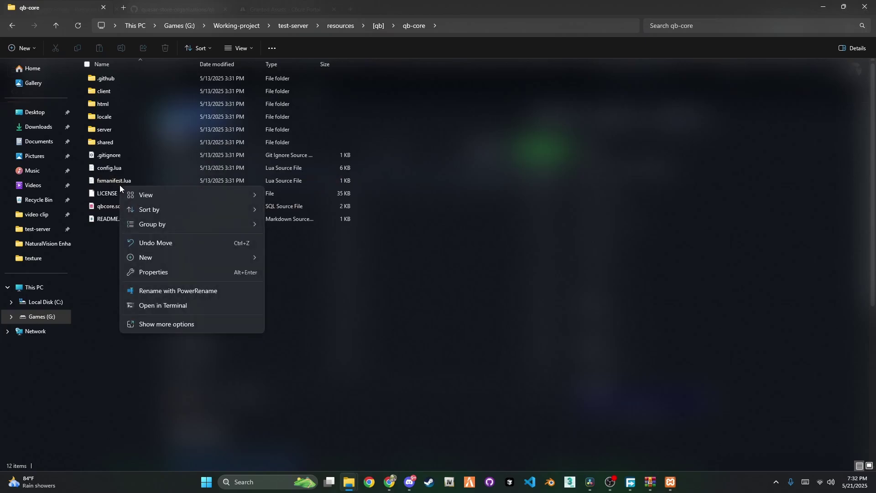
left_click(116, 183)
right_click(116, 183)
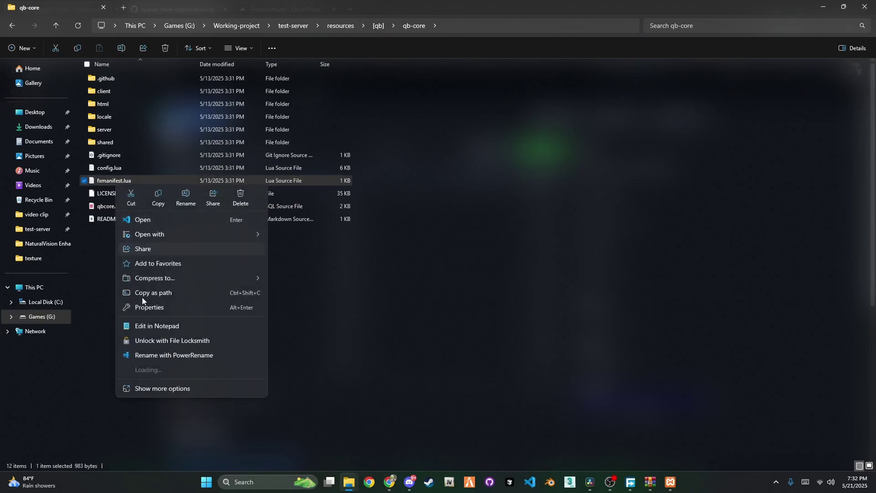
left_click(154, 388)
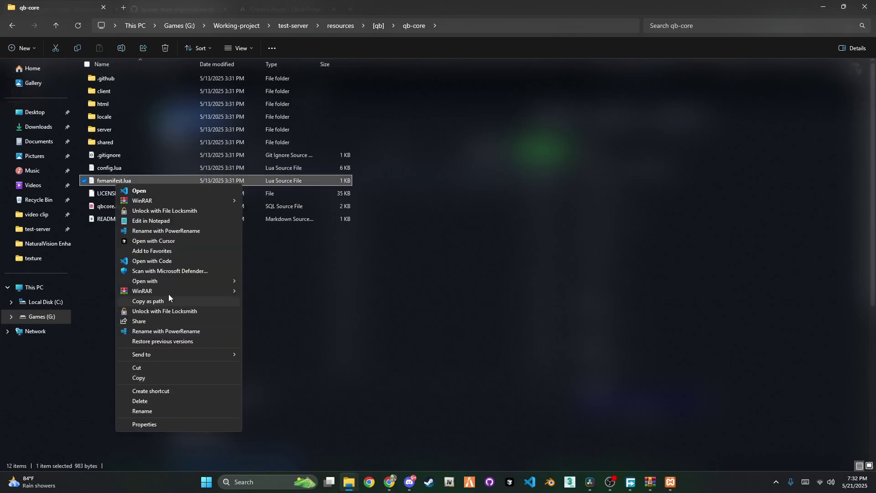
left_click(152, 262)
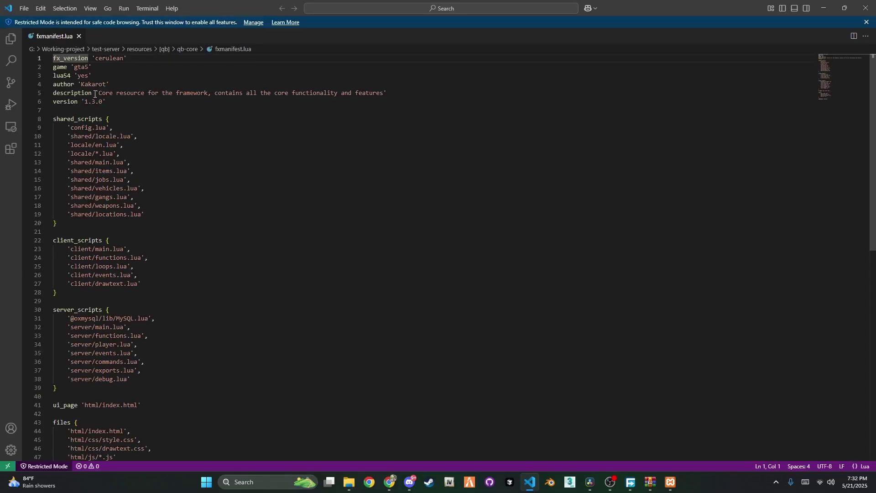
left_click_drag(109, 103, 40, 102)
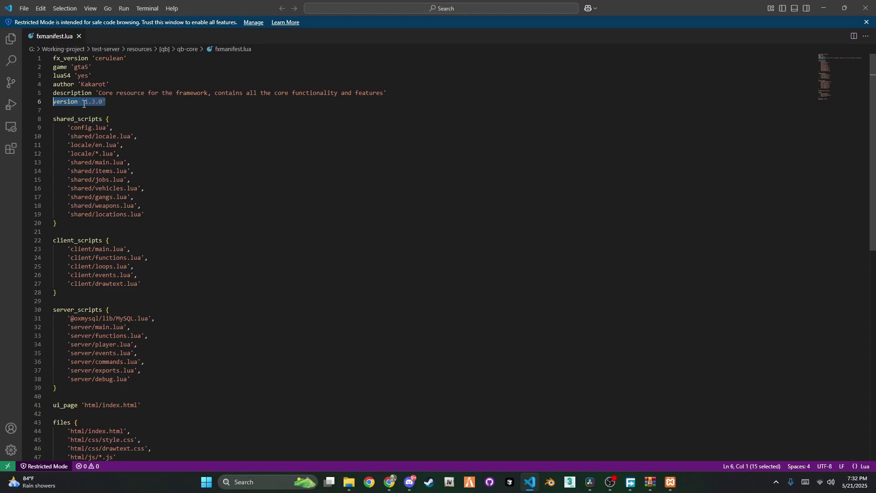
Go back to the [qb] folder and permanently delete the old qb-core folder.
key("alt+Tab")
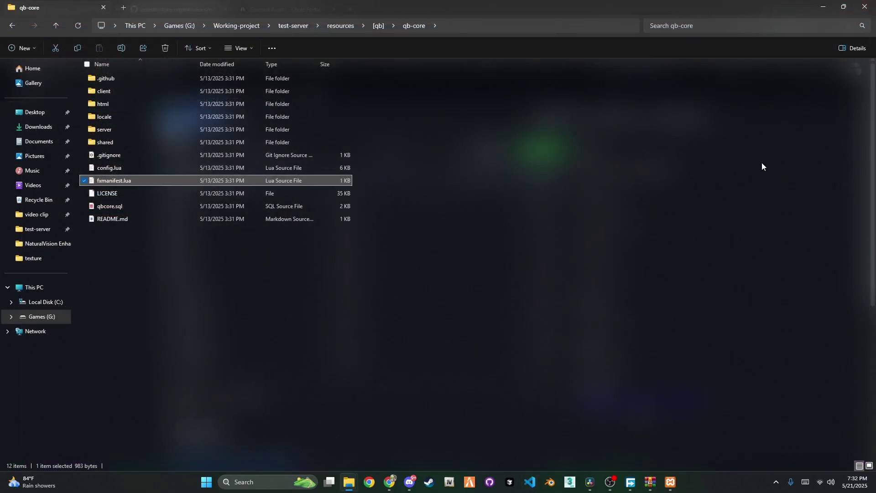
left_click(381, 25)
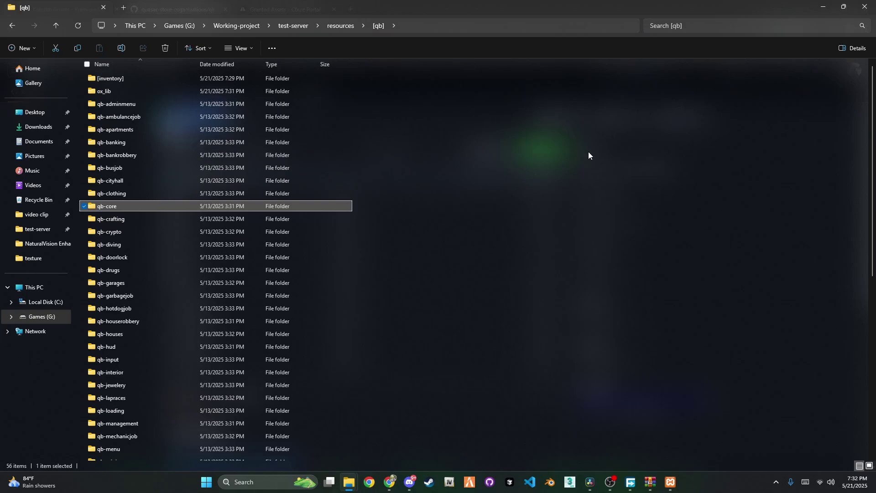
key("shift+Delete")
key("Return")
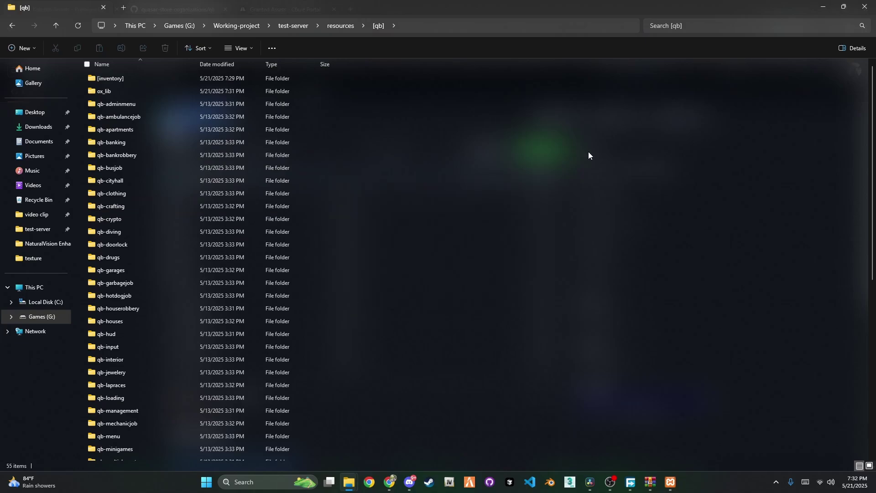
left_click(387, 482)
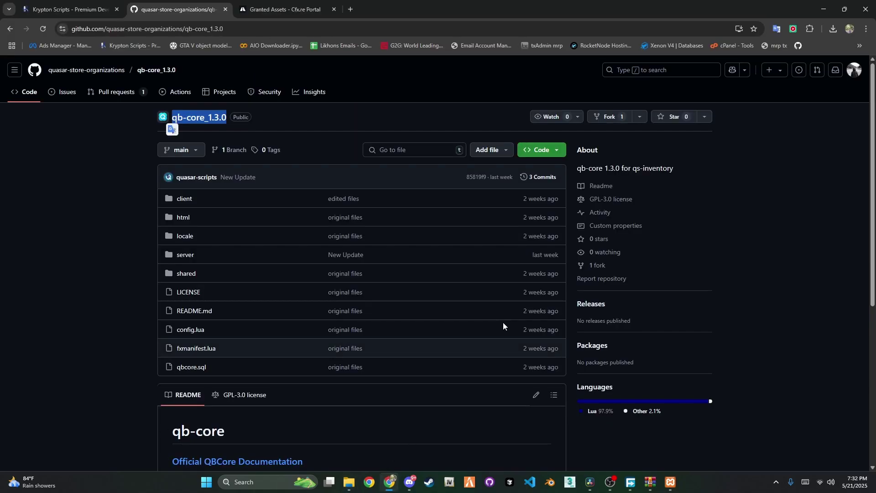
Download the qb-core_1.3.0 repository as qb-core_1.3.0-main.zip and show it in Downloads.
left_click(555, 155)
left_click(439, 288)
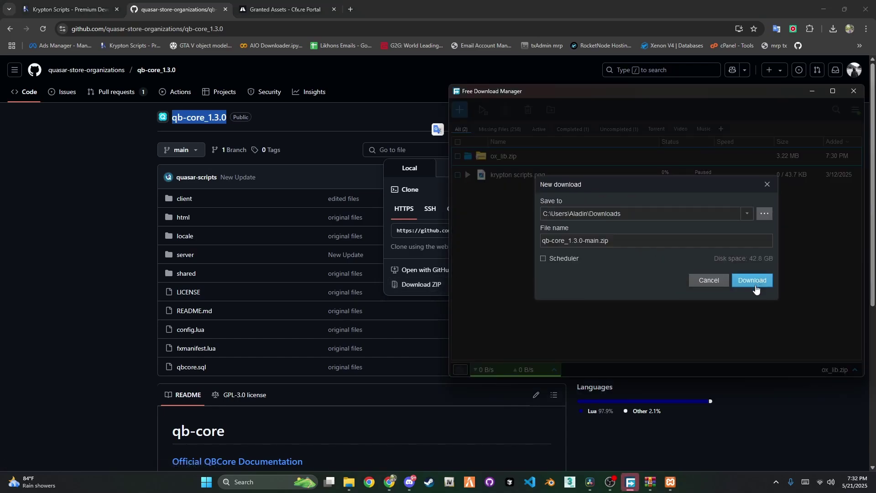
left_click(752, 280)
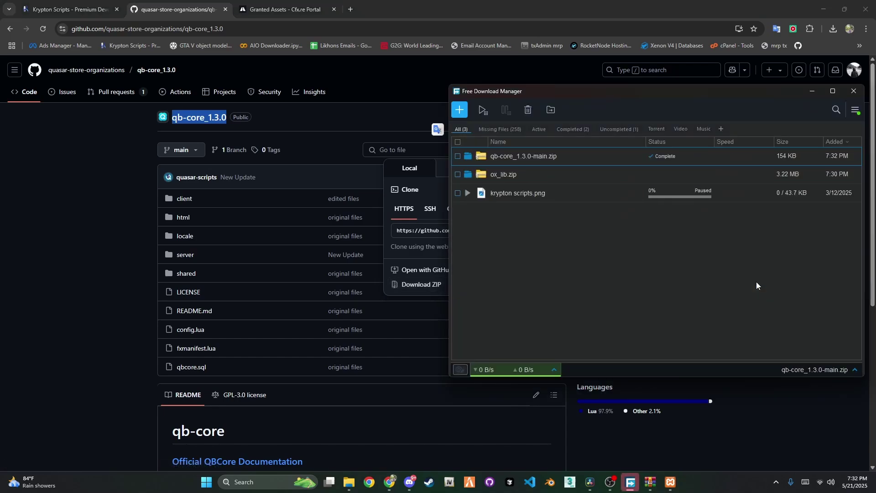
left_click(470, 157)
right_click(644, 137)
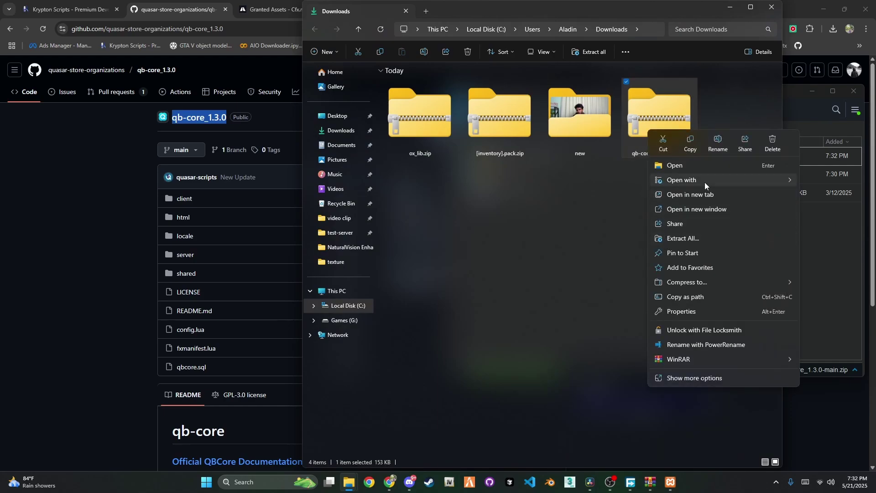
Open qb-core_1.3.0-main.zip in WinRAR and minimize the Downloads and browser windows.
mouse_move(705, 182)
left_click(615, 209)
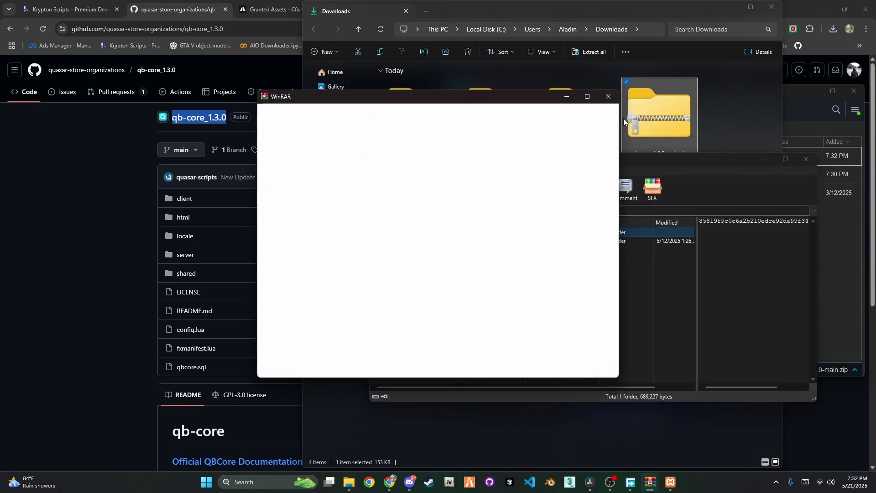
left_click(608, 97)
left_click(730, 8)
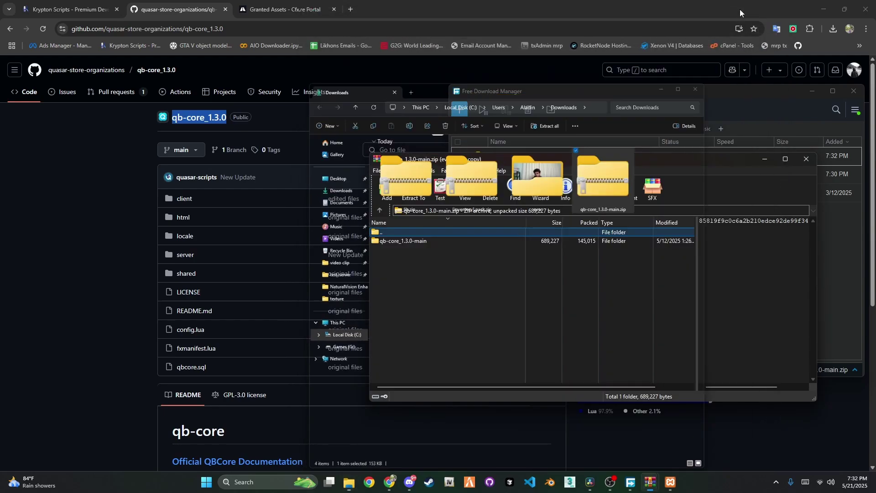
left_click(824, 9)
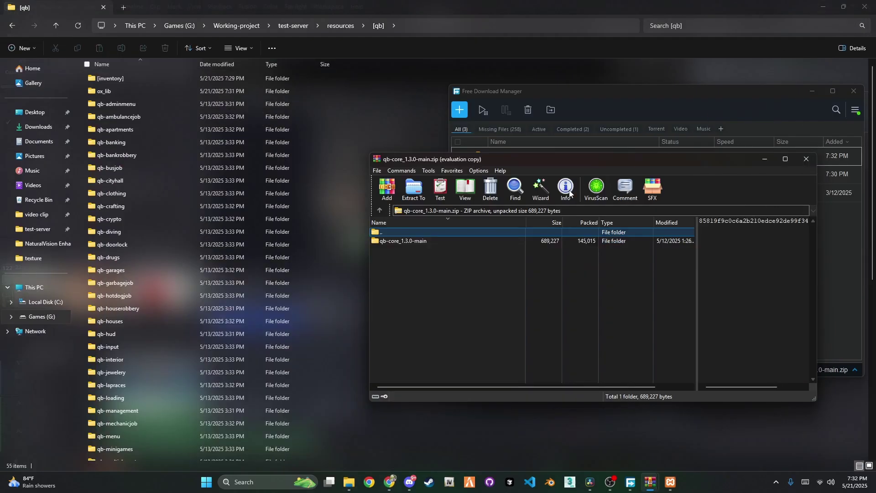
Rename the archive's qb-core_1.3.0-main folder to qb-core and drag it into [qb].
left_click(401, 242)
right_click(419, 241)
left_click(446, 338)
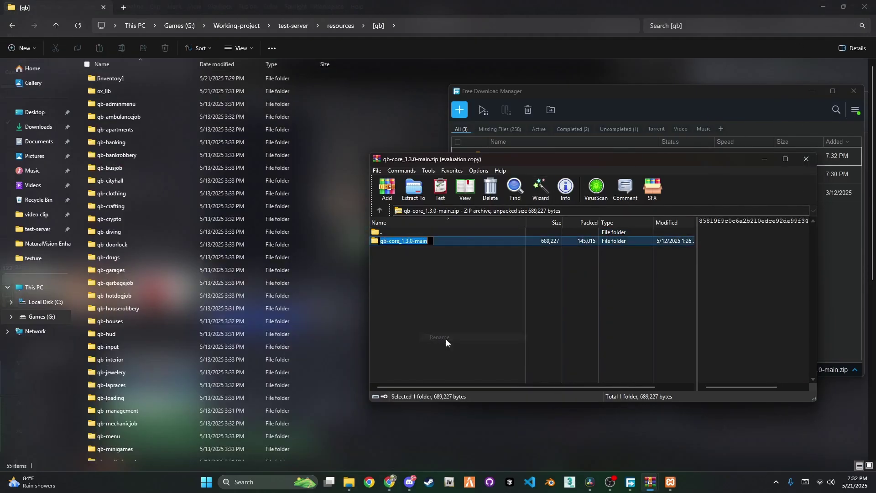
key("BackSpace")
key("BackSpace")
key("BackSpace")
key("BackSpace")
key("BackSpace")
key("BackSpace")
key("BackSpace")
key("BackSpace")
key("BackSpace")
key("BackSpace")
key("BackSpace")
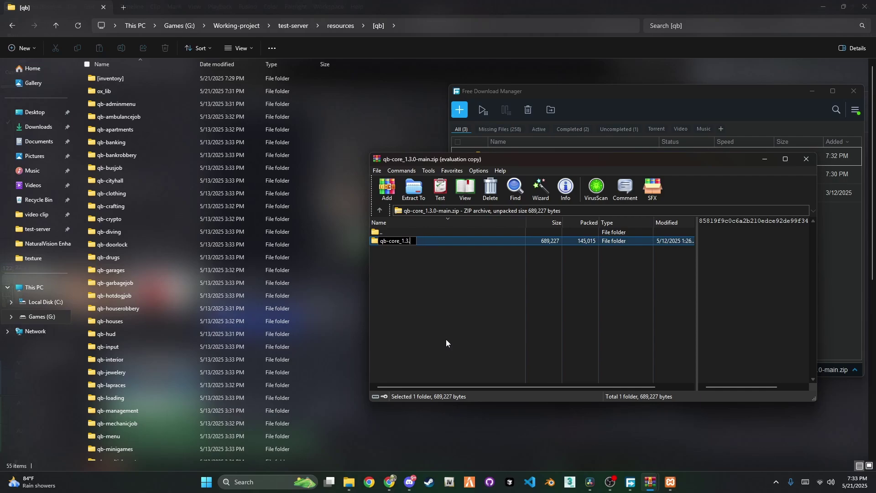
key("Return")
left_click_drag(410, 240, 375, 215)
left_click_drag(386, 122, 385, 122)
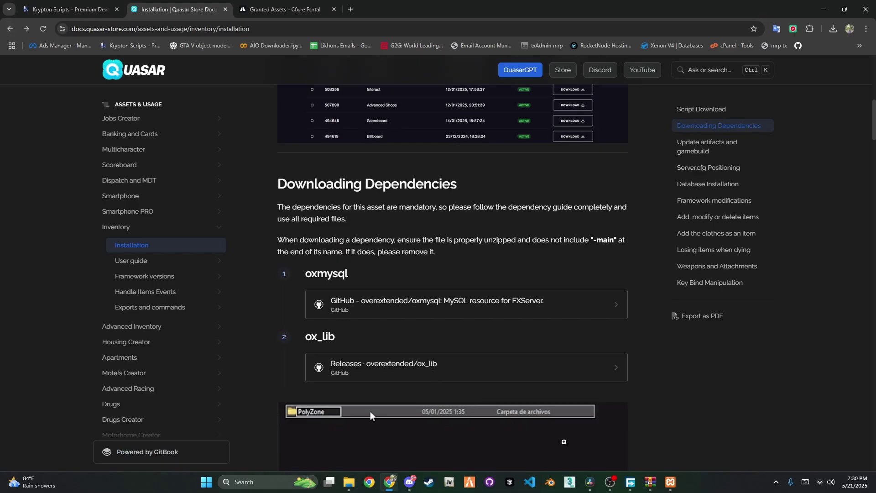
Show the downloaded ox_lib.zip in Downloads and open it with WinRAR, dismissing the license reminder.
left_click(631, 482)
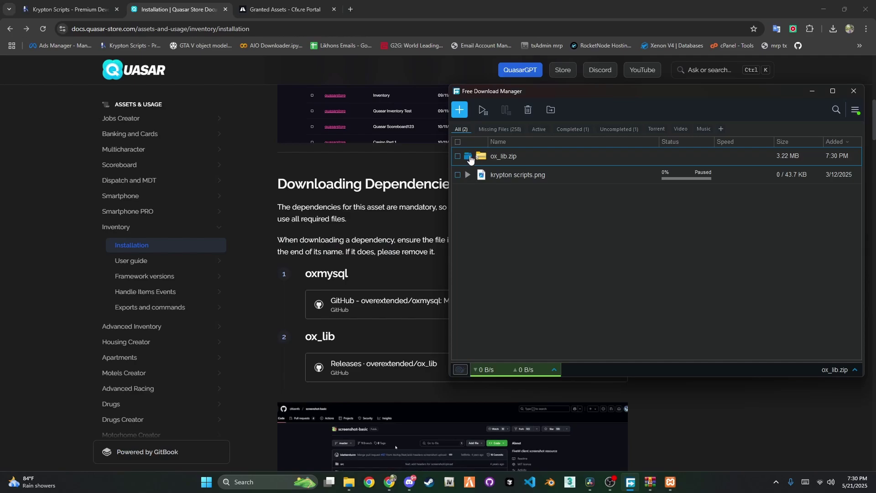
left_click(467, 156)
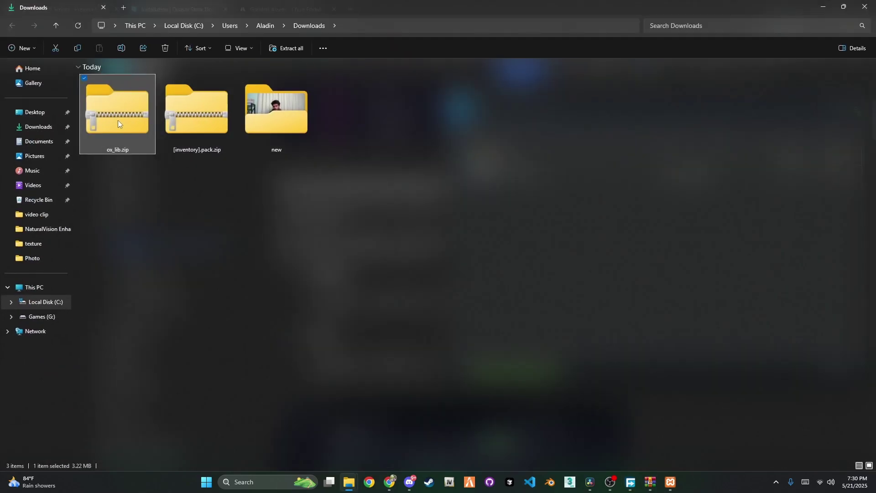
right_click(117, 121)
mouse_move(196, 172)
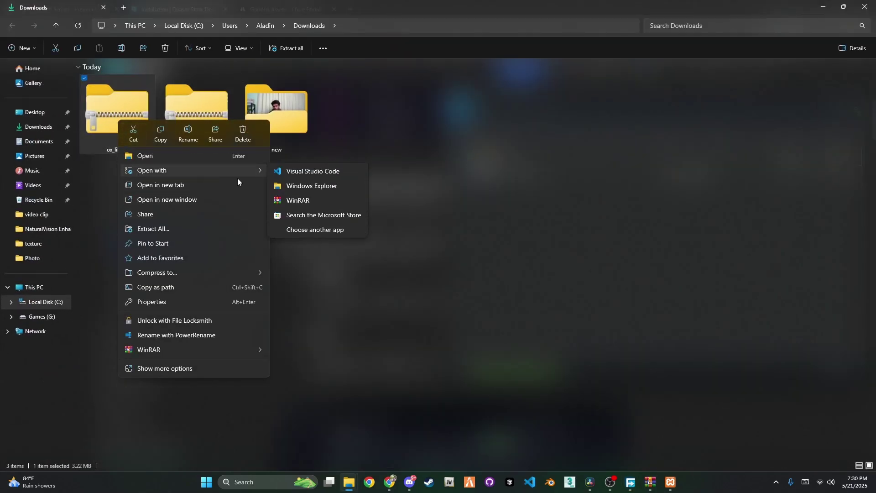
left_click(304, 202)
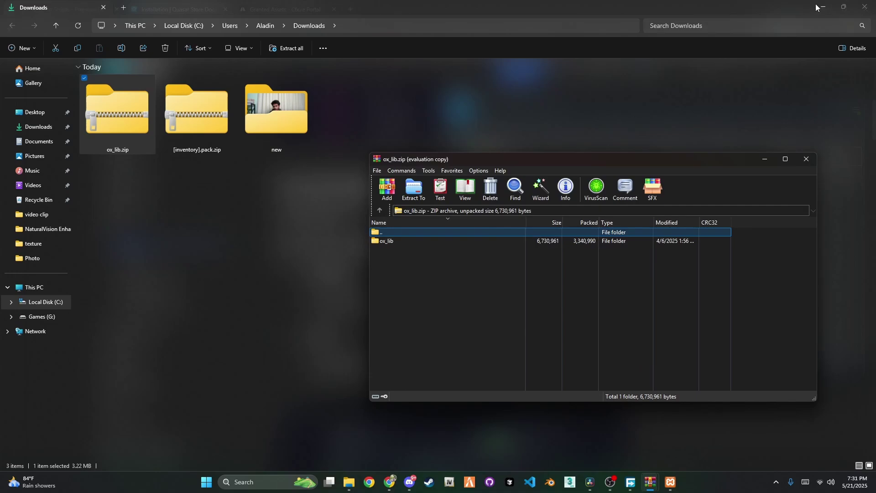
left_click(823, 6)
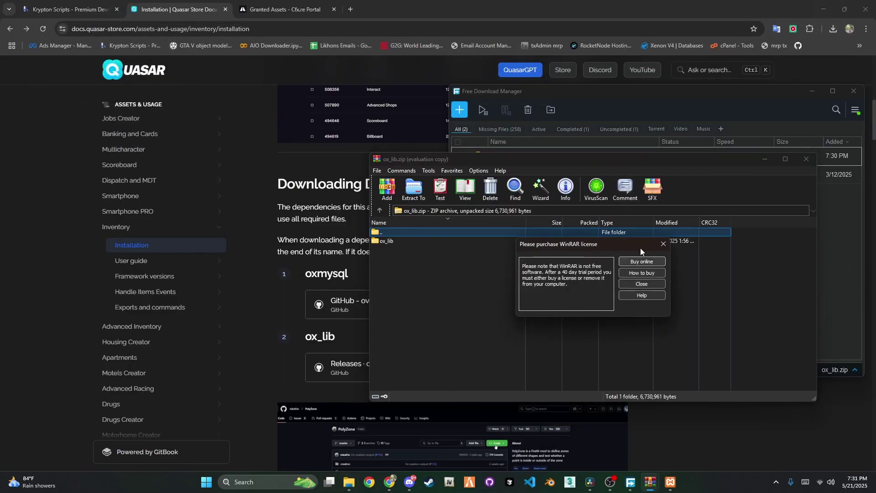
left_click(642, 283)
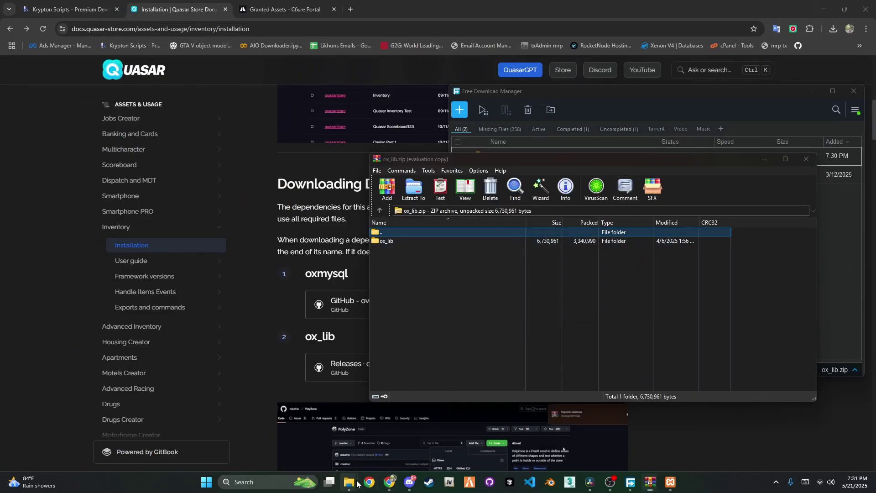
Extract the ox_lib folder from the ox_lib.zip archive into the [qb] folder.
mouse_move(349, 482)
left_click(327, 445)
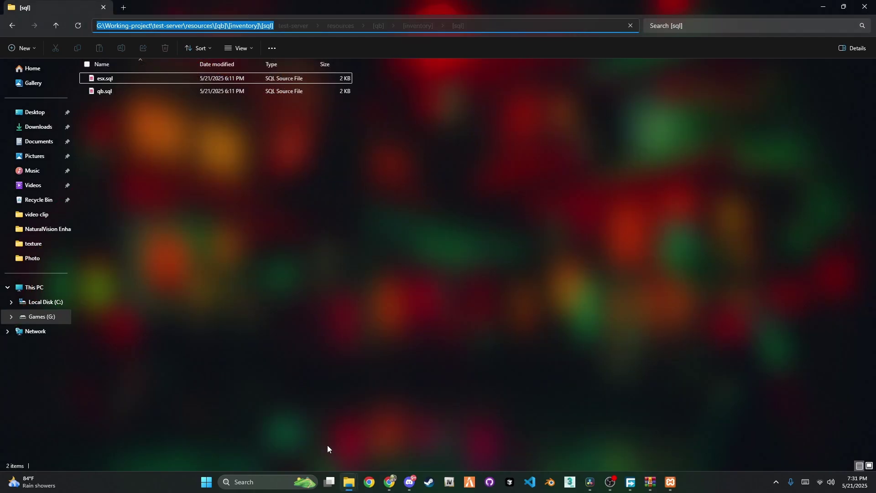
left_click(373, 26)
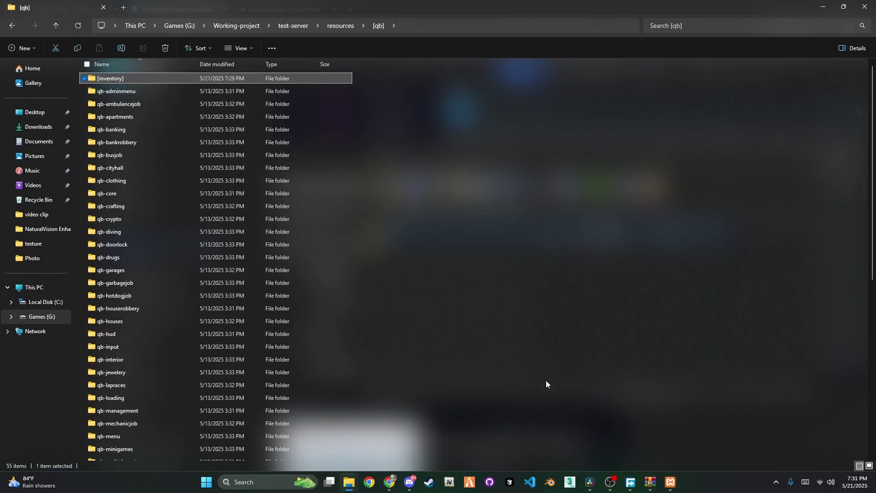
mouse_move(649, 479)
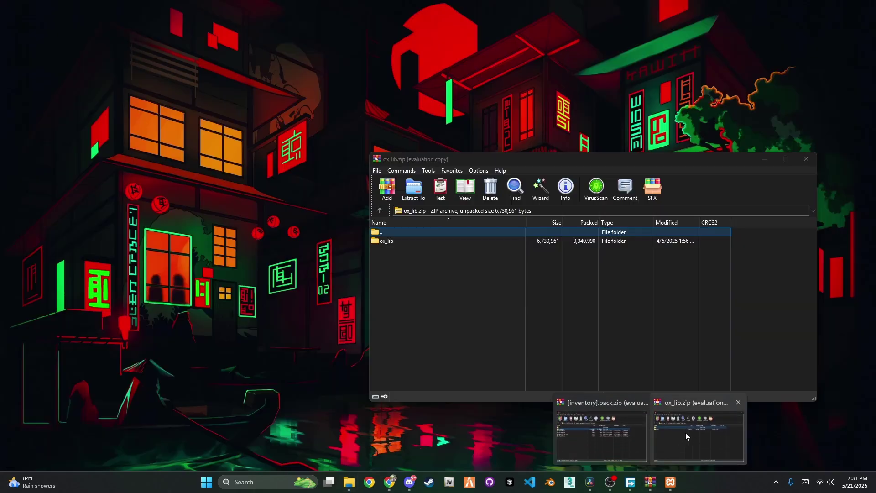
left_click(686, 432)
left_click_drag(380, 241, 454, 177)
left_click_drag(603, 108, 603, 108)
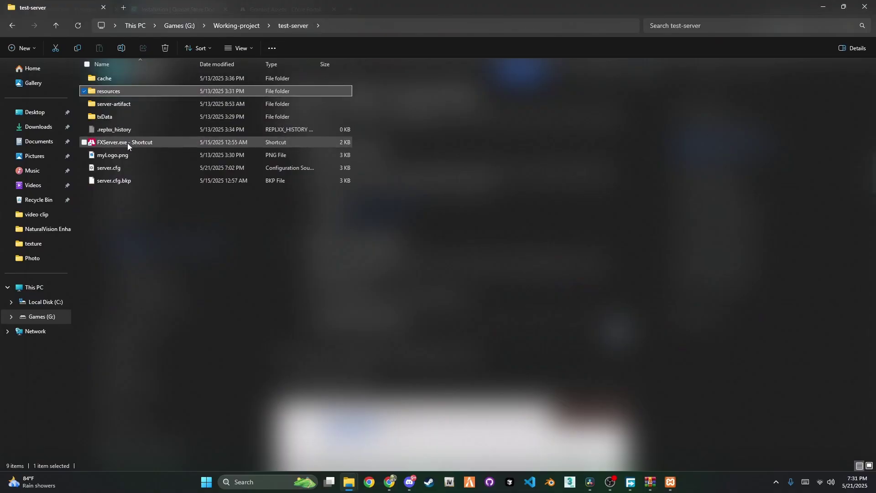
Replace sv_enforceGameBuild 3095 with sv_enforceGameBuild 3258 in server.cfg.
double_click(103, 168)
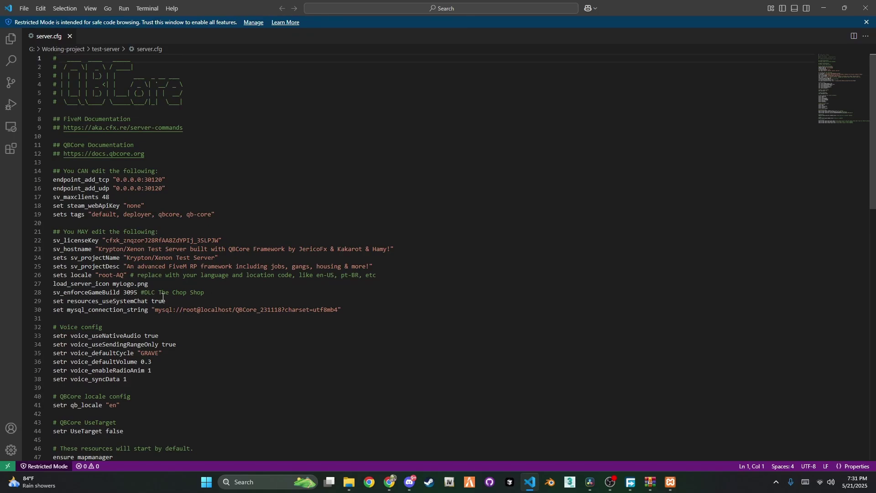
left_click_drag(114, 292, 47, 292)
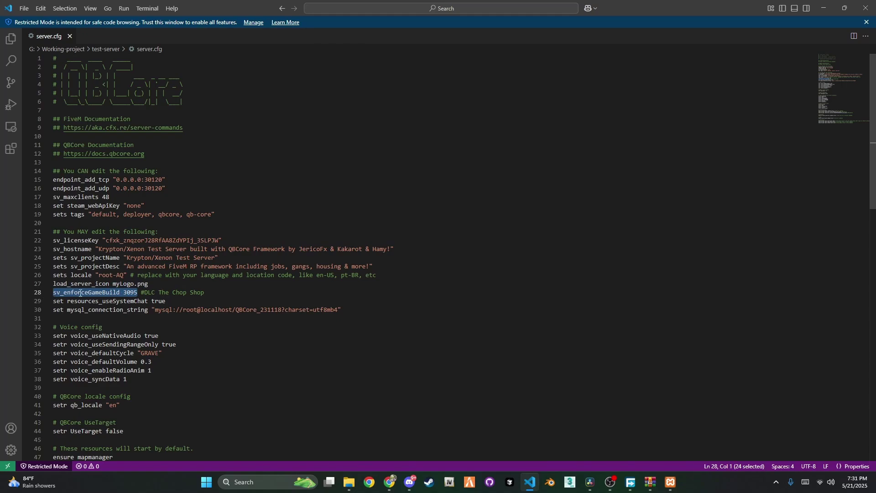
type("sv_enforceGameBuild 3258")
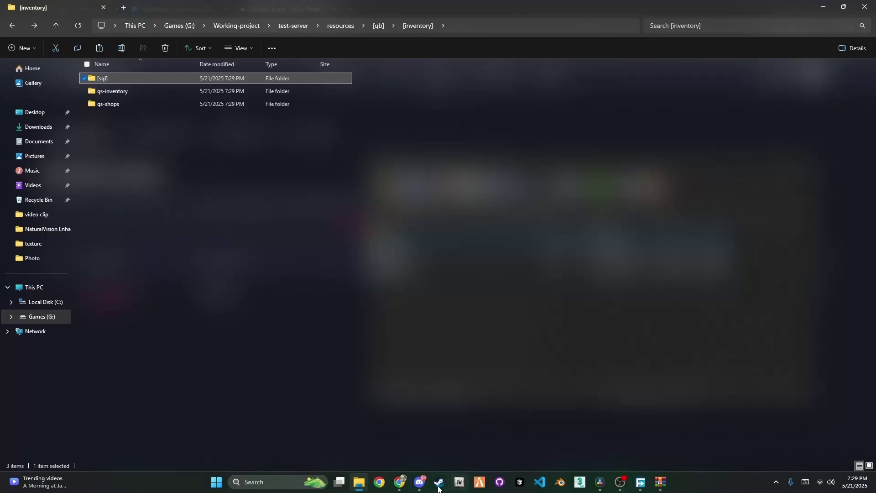
Launch XAMPP Control Panel from the Windows search with 'xa'.
left_click(407, 482)
key("super")
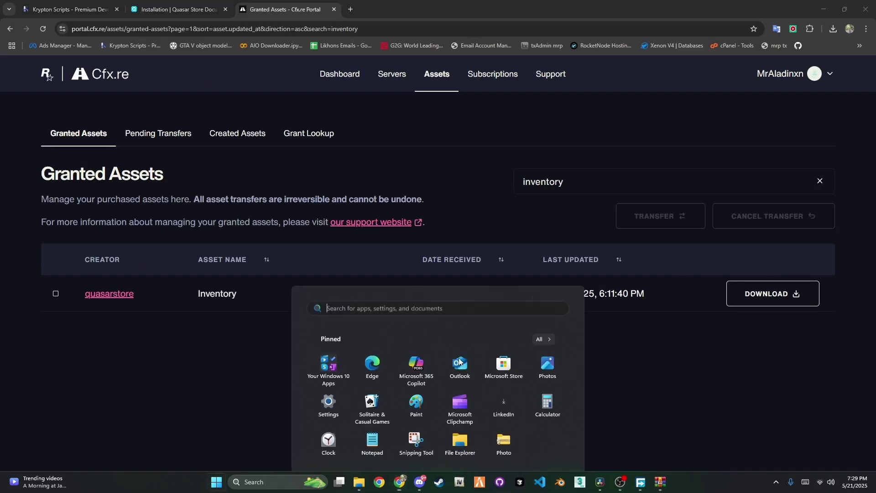
type("xa")
left_click(348, 231)
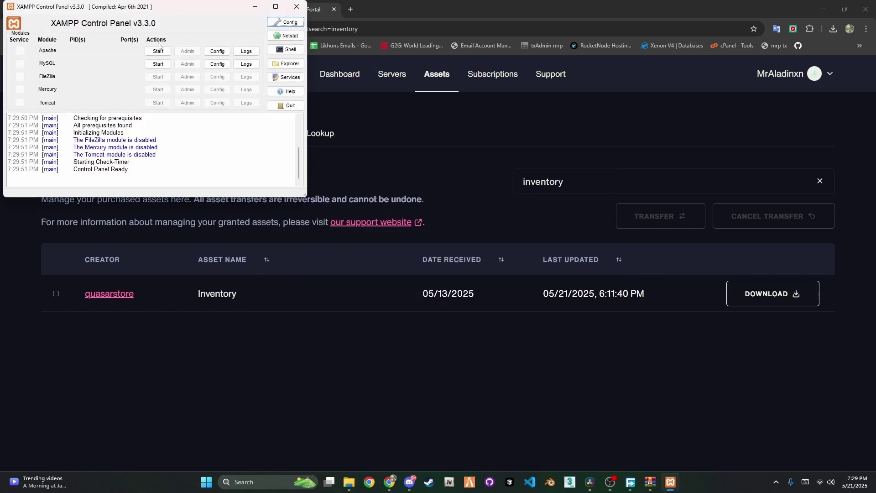
Start the Apache and MySQL servers, then minimize the control panel.
left_click(157, 51)
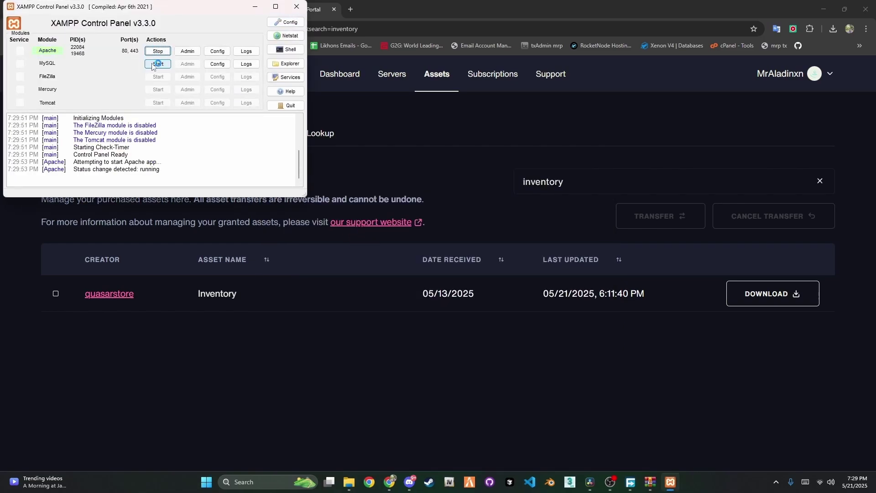
left_click(157, 64)
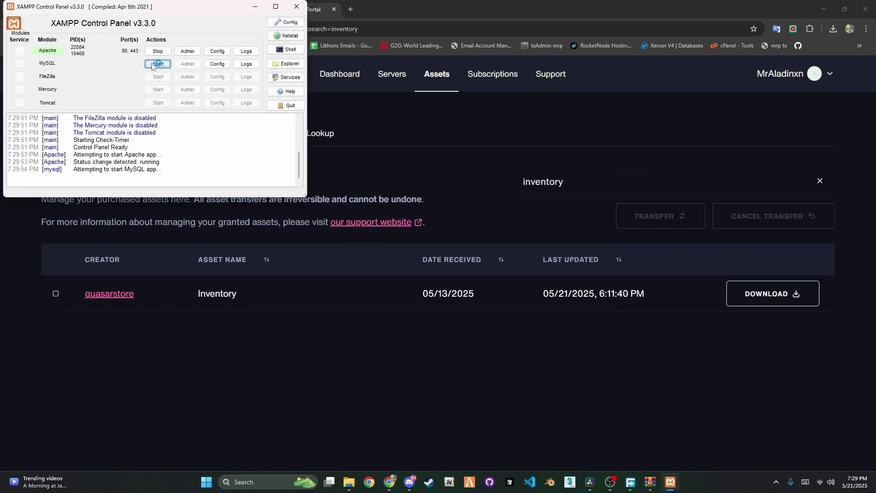
left_click(257, 7)
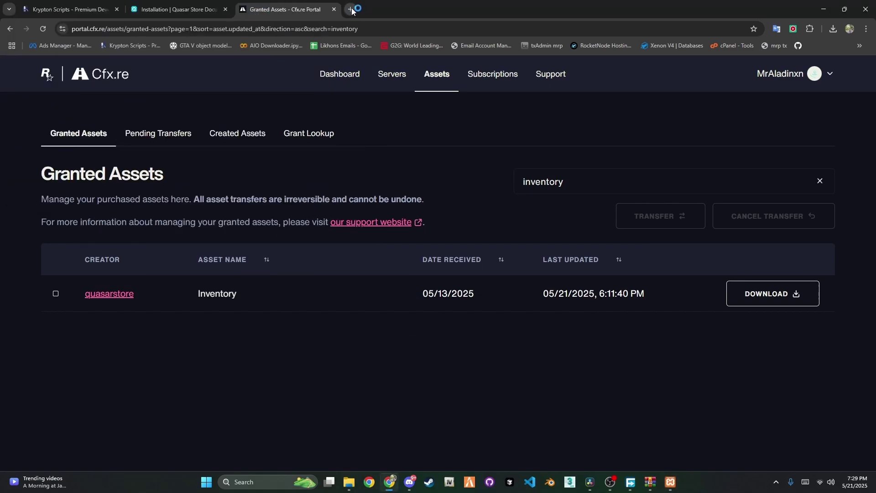
Load localhost/phpmyadmin in a new tab and open the qbcore_231118 database.
left_click(351, 9)
type("loc")
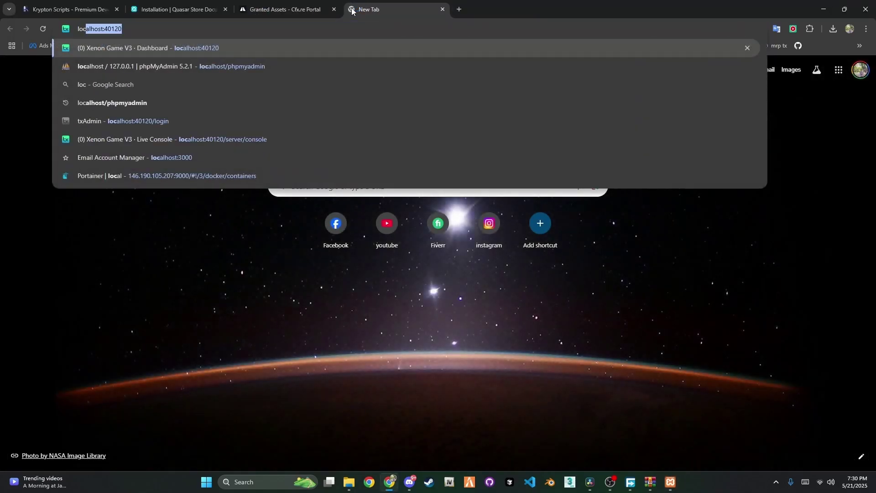
key("Down")
key("Return")
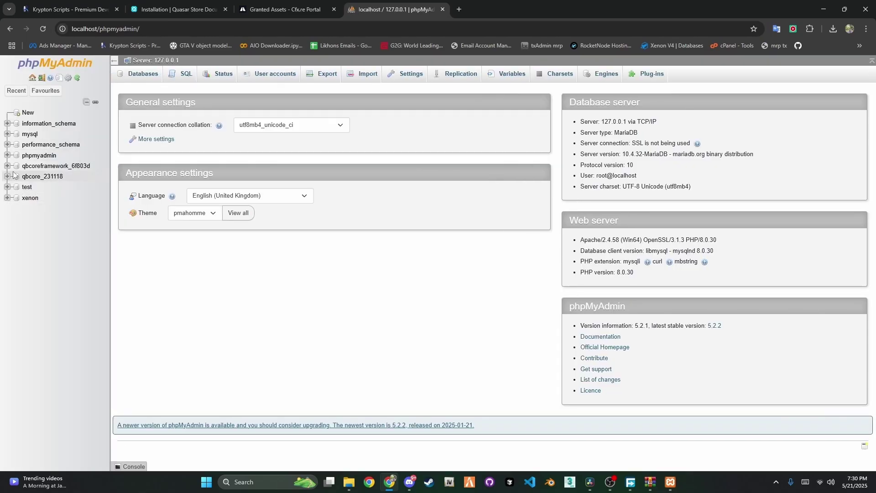
left_click(27, 177)
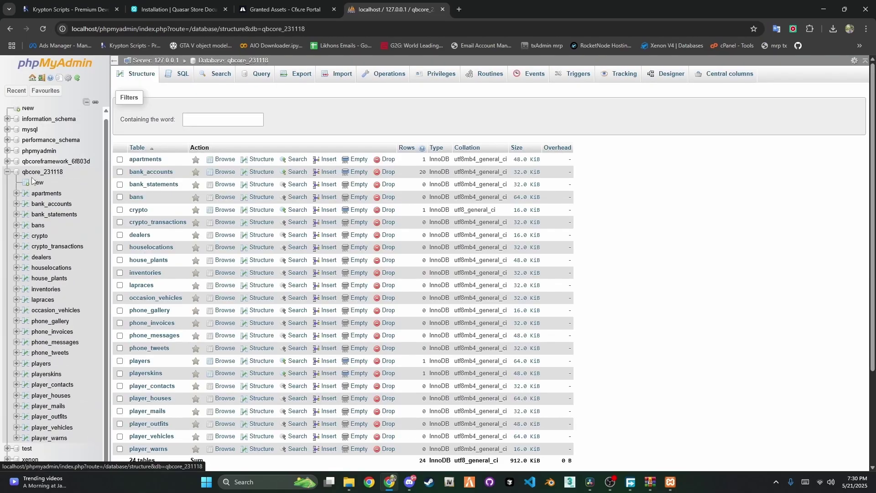
Start a file import and copy the inventory's [sql] folder path from File Explorer.
left_click(326, 76)
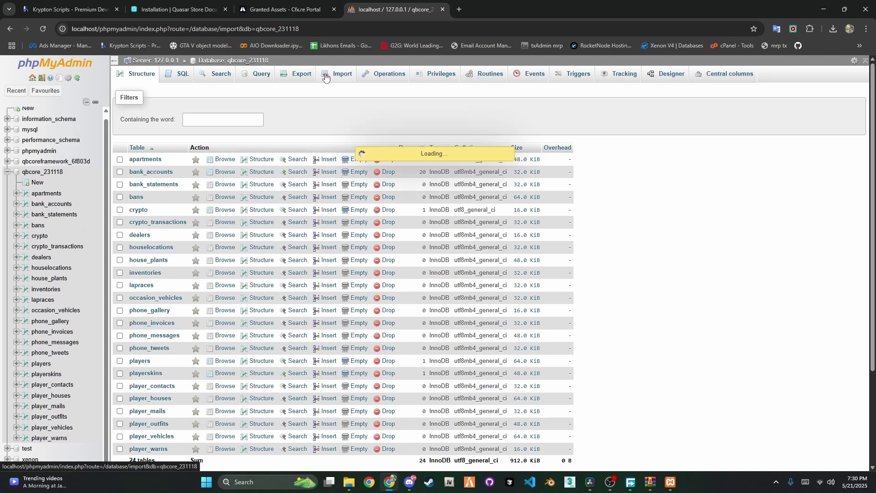
left_click(227, 190)
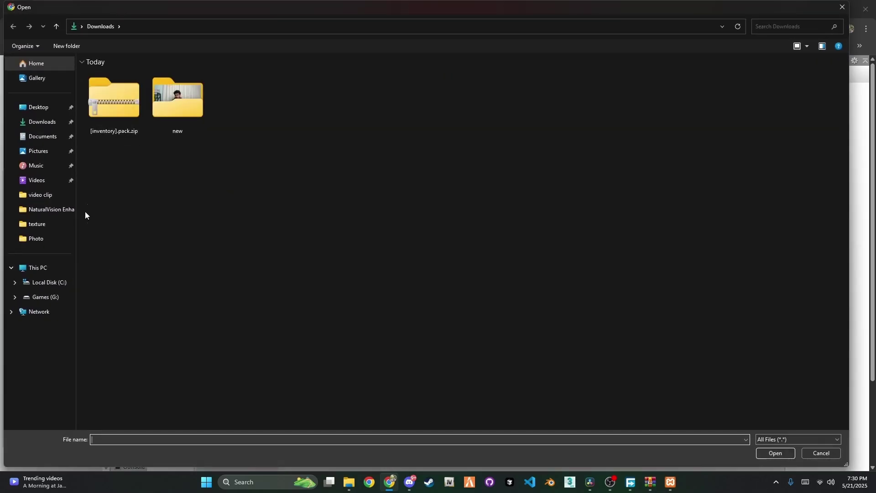
left_click(349, 483)
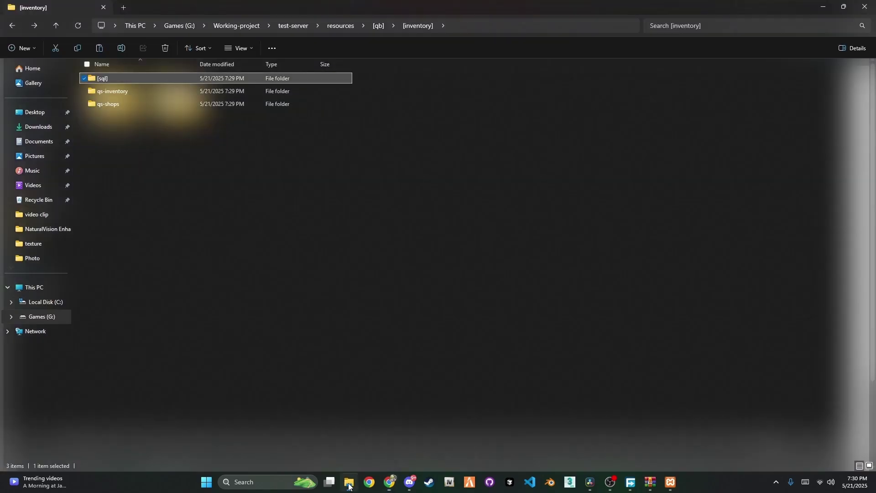
double_click(333, 82)
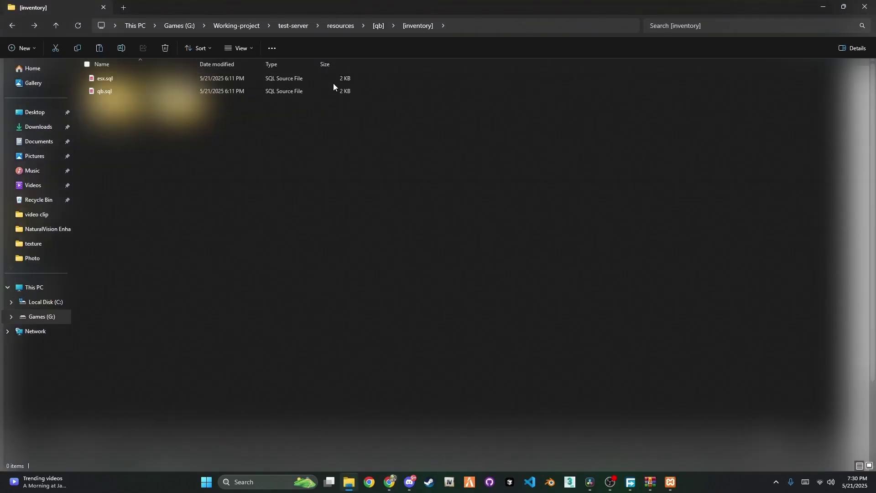
left_click(508, 24)
key("ctrl+c")
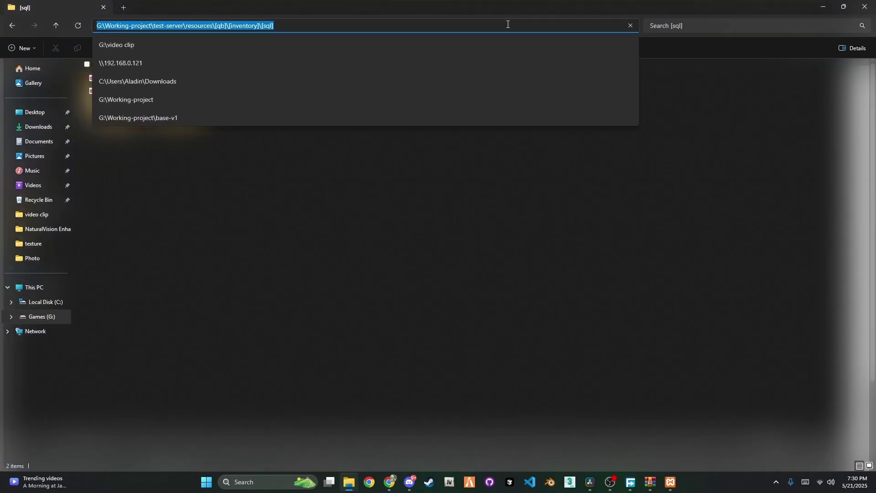
left_click(825, 6)
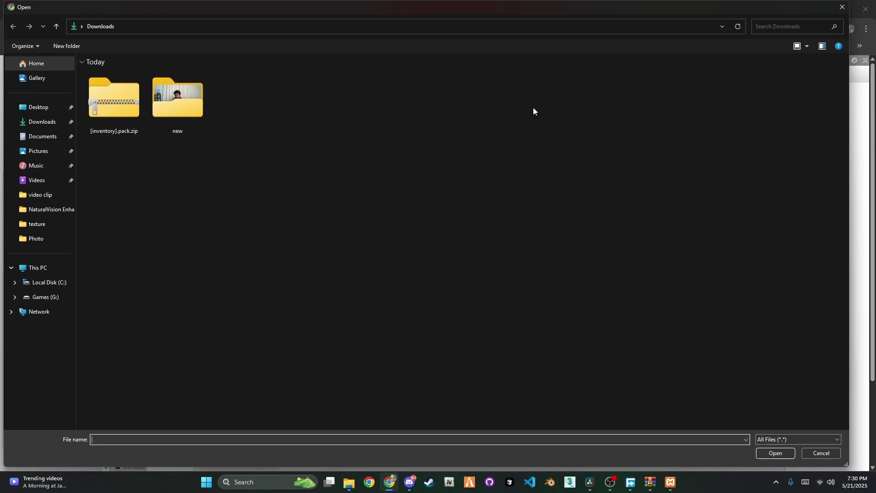
Pick qb.sql from the [sql] folder and run the import into qbcore_231118.
left_click(364, 30)
key("ctrl+v")
key("Return")
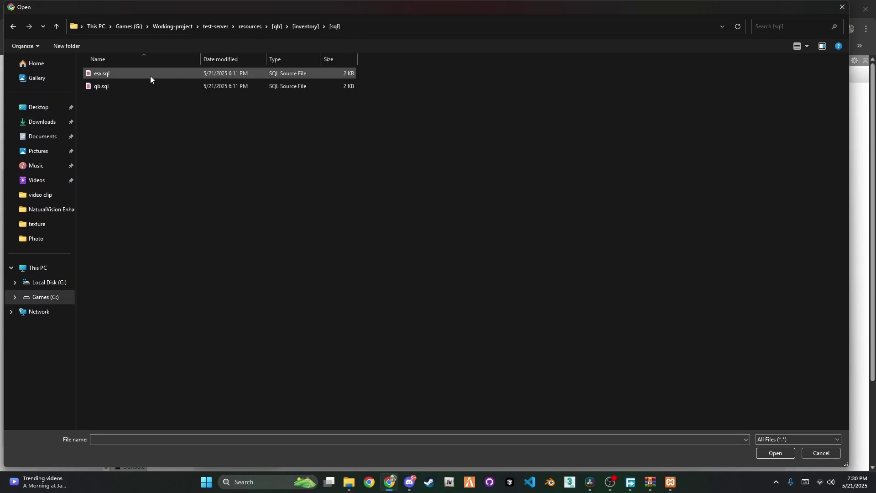
left_click(114, 86)
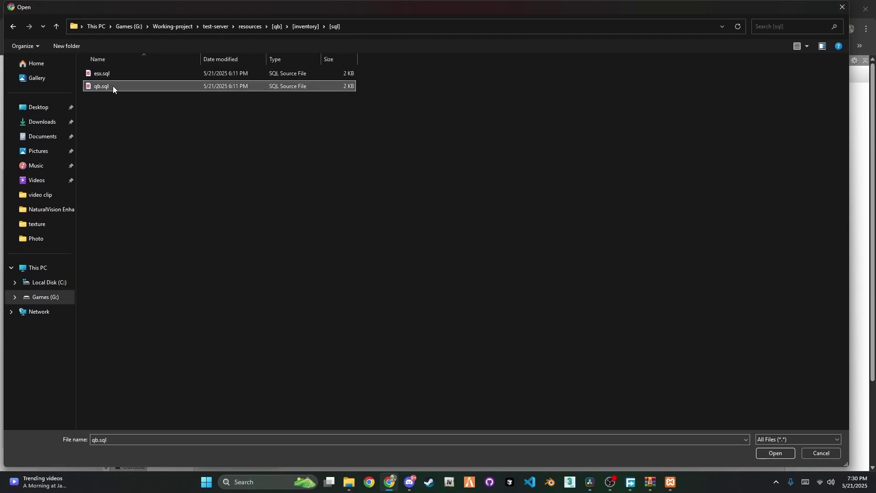
double_click(113, 86)
scroll(236, 356, "down", 3)
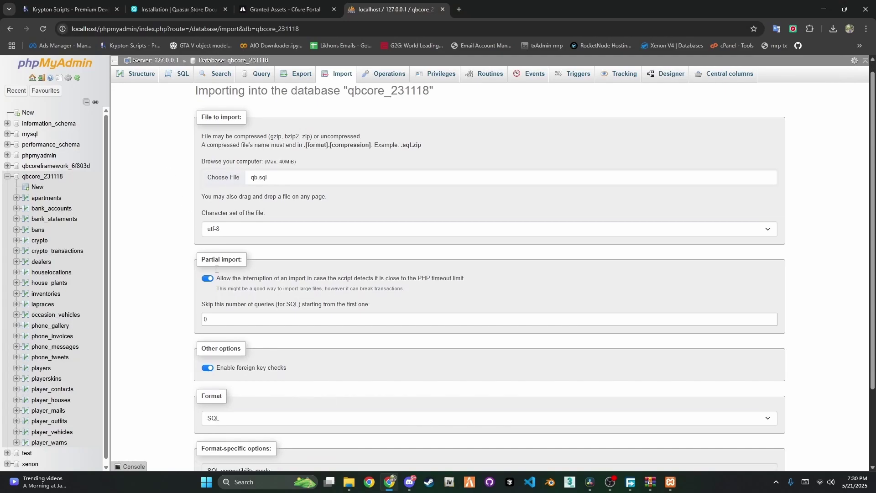
left_click(204, 441)
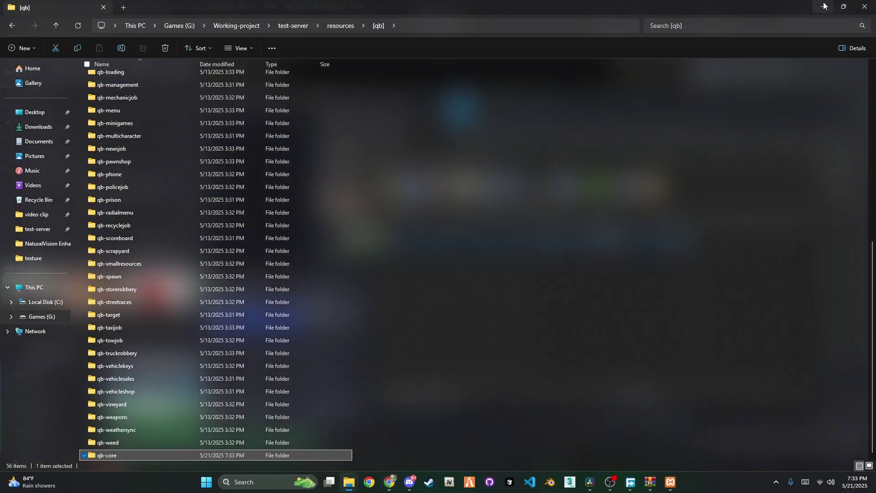
Open test-server's server.cfg in Visual Studio Code.
left_click(309, 23)
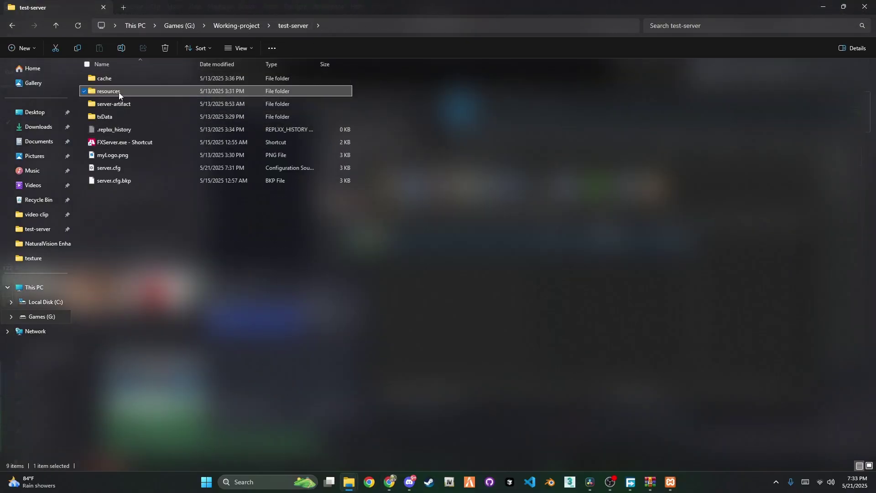
left_click(106, 168)
double_click(106, 168)
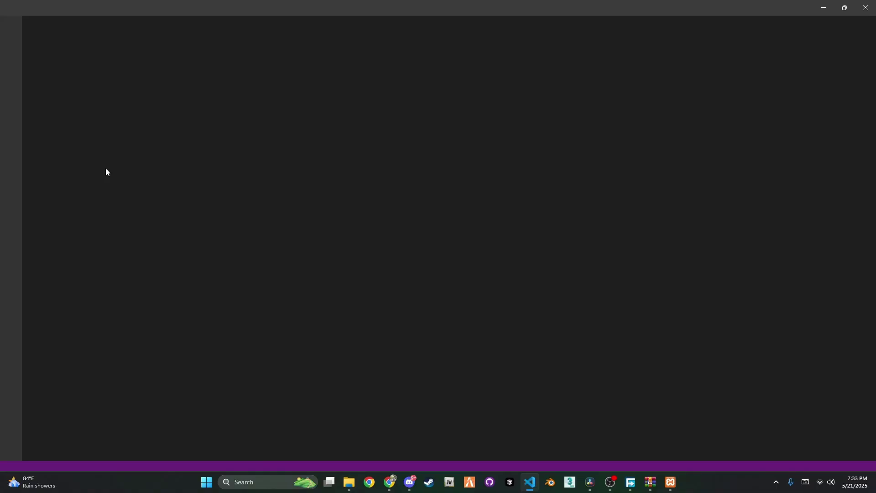
scroll(137, 251, "down", 8)
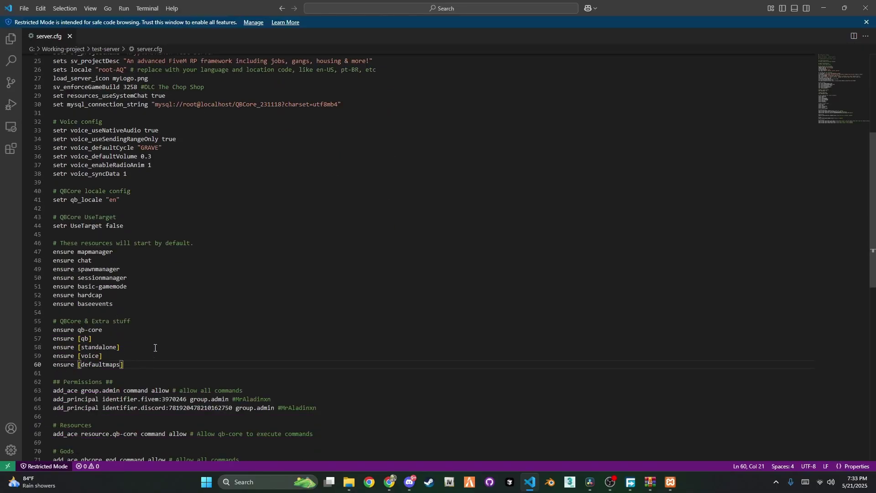
Insert a new 'ensure' line directly below 'ensure qb-core'.
key("Return")
type("ensur")
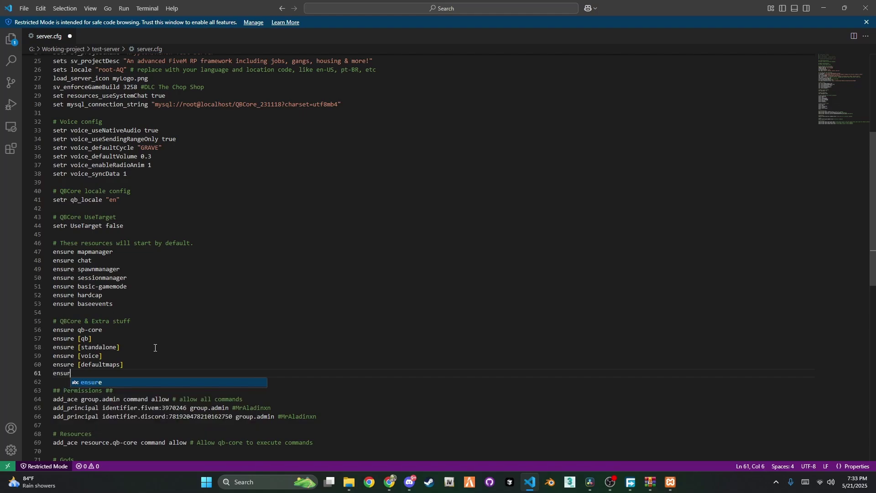
type("e qb")
key("BackSpace")
key("BackSpace")
key("BackSpace")
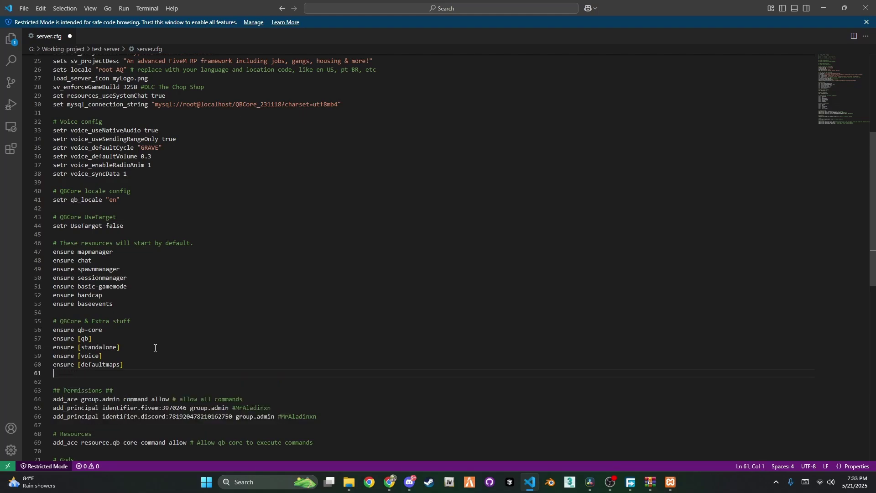
left_click(115, 329)
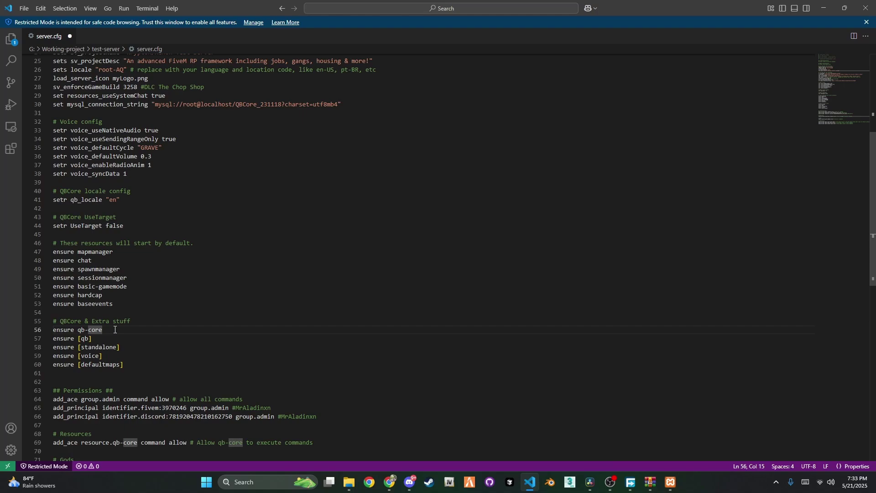
key("Return")
type("ensure")
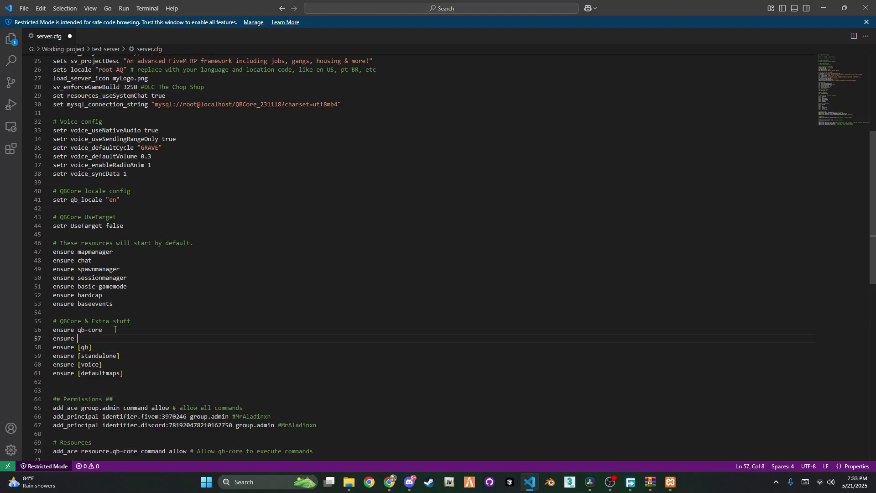